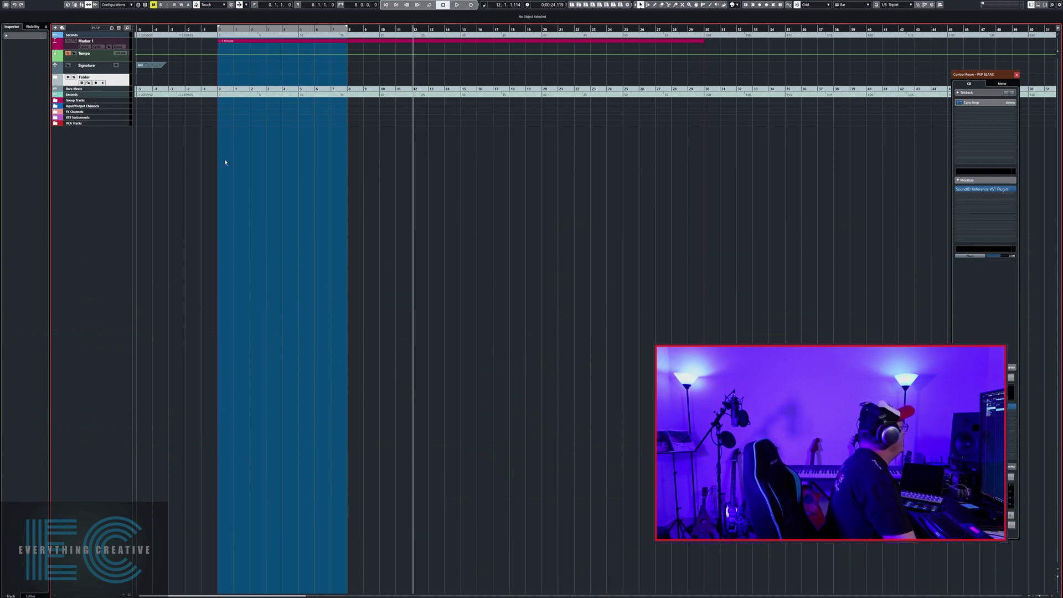
- Add a new instrument track using the Opus instrument plugin
right_click(94, 140)
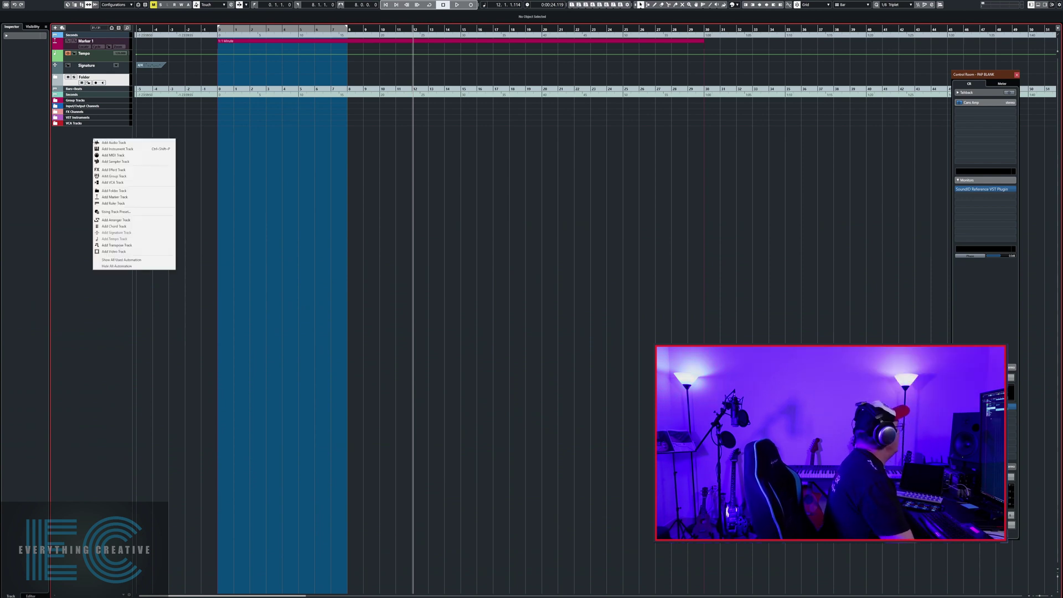
click(124, 149)
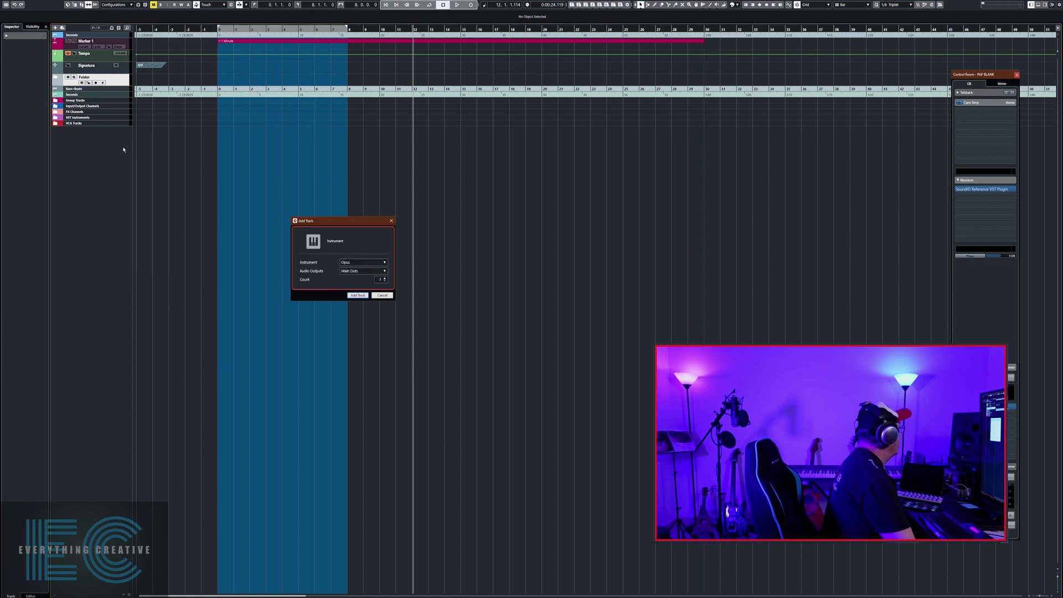
click(358, 262)
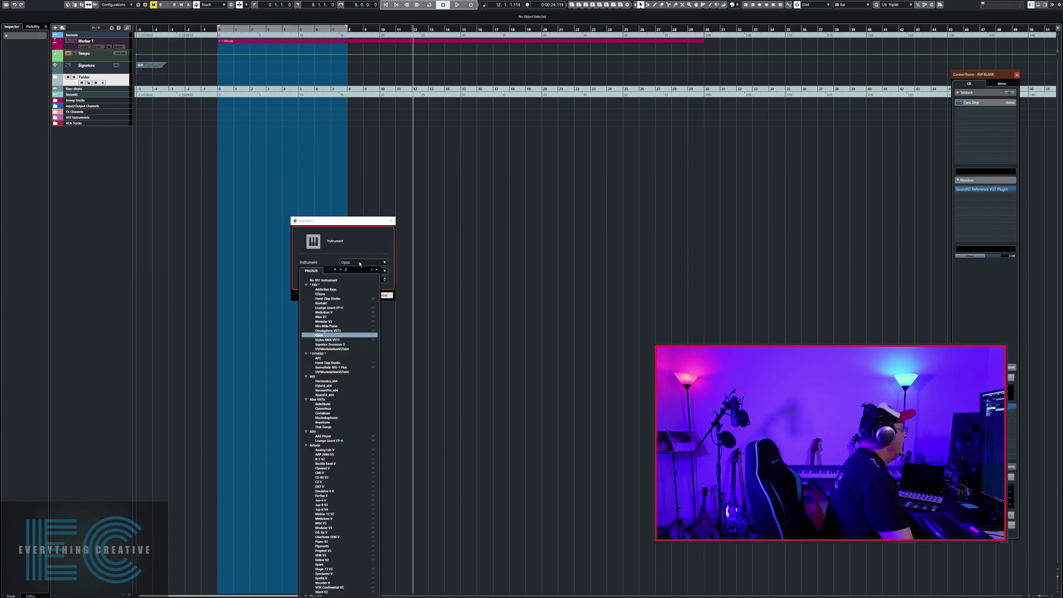
click(333, 336)
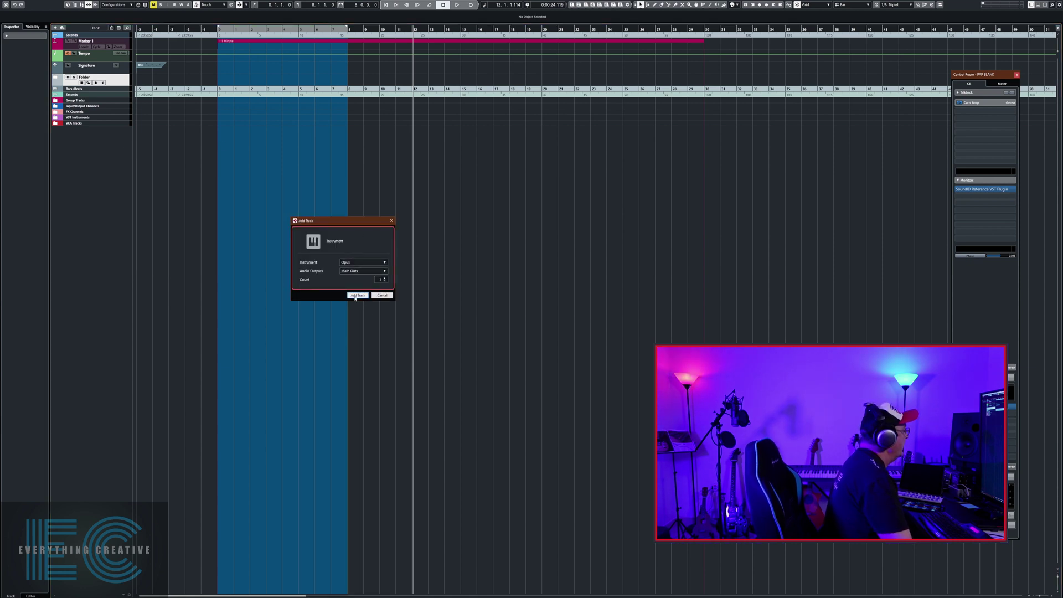
click(355, 297)
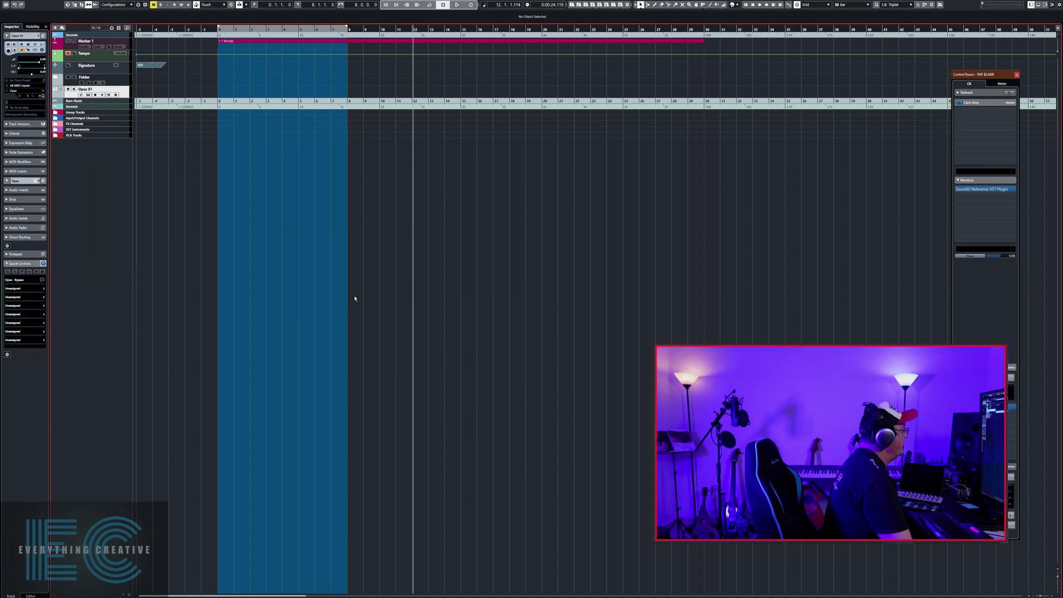
- In the Opus window, load the EW Hollywood Solo Cello keyswitch master patch
click(88, 95)
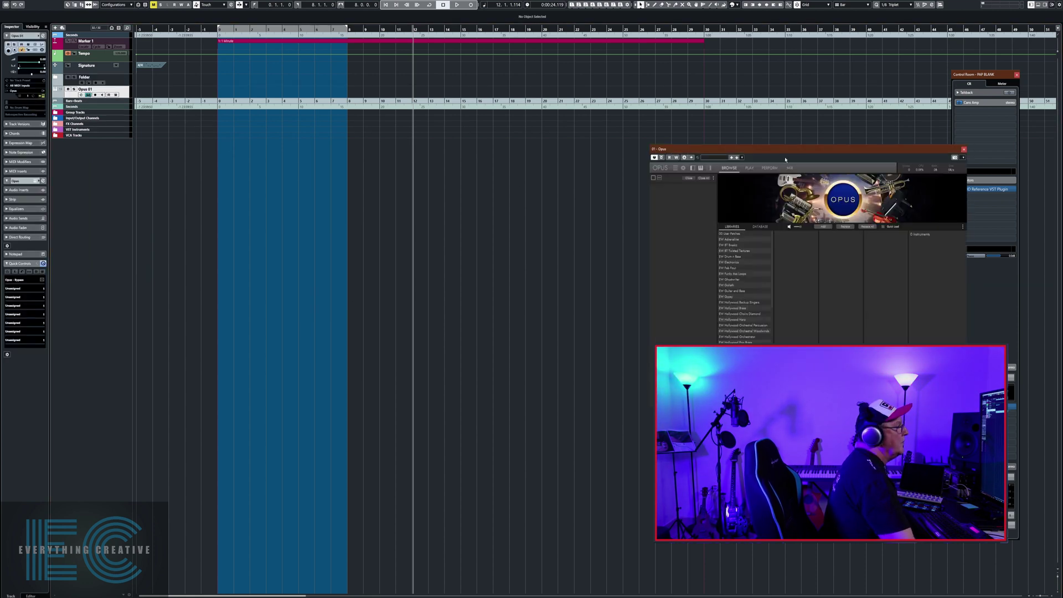
drag(785, 152, 506, 148)
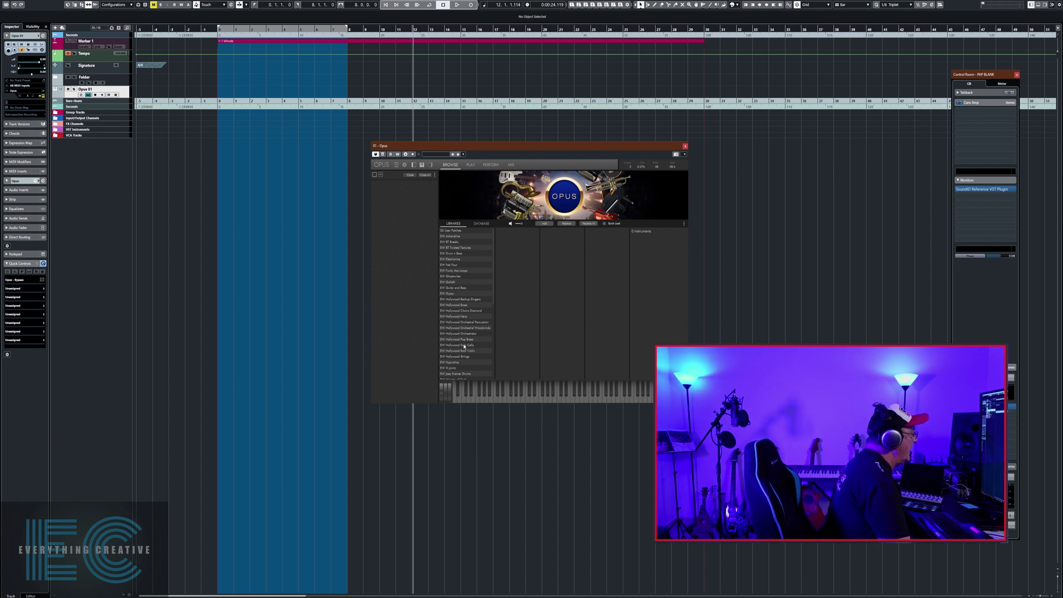
click(464, 346)
click(508, 254)
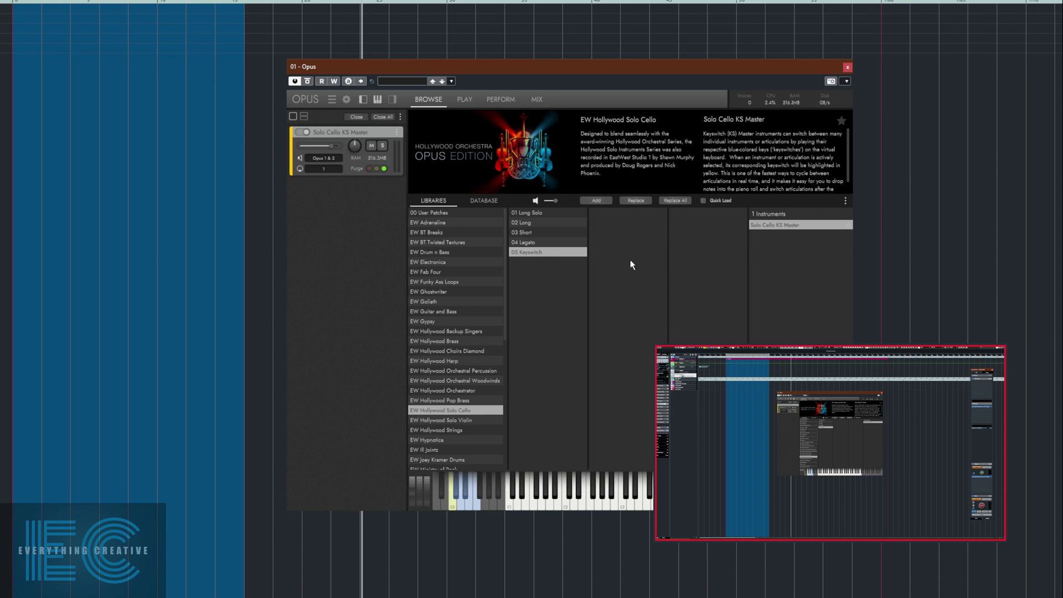
- Switch Opus to the Play page, audition a few cello notes, and show its articulation list
click(463, 102)
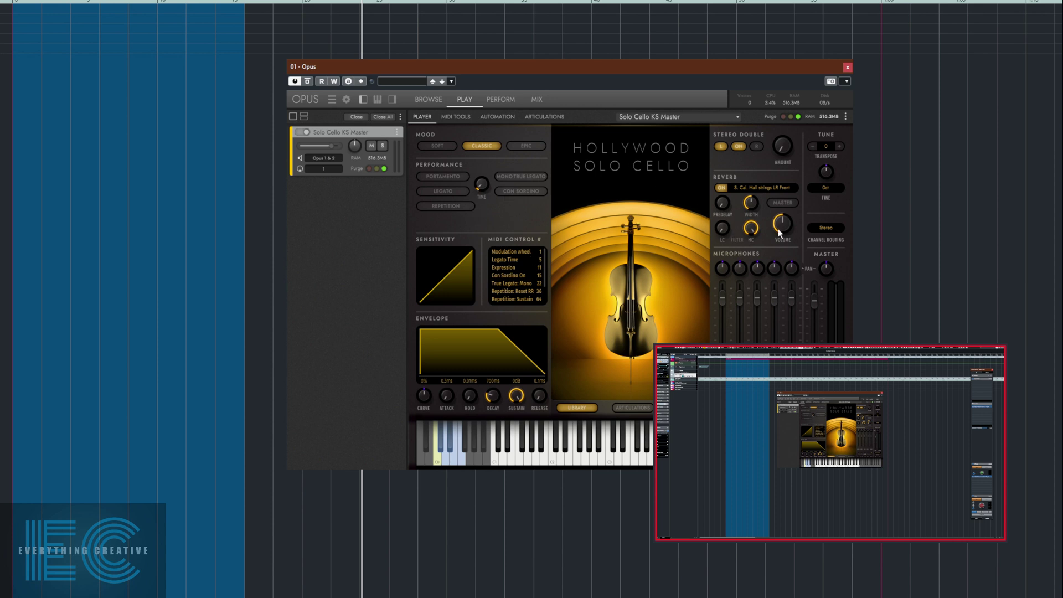
click(584, 464)
click(614, 458)
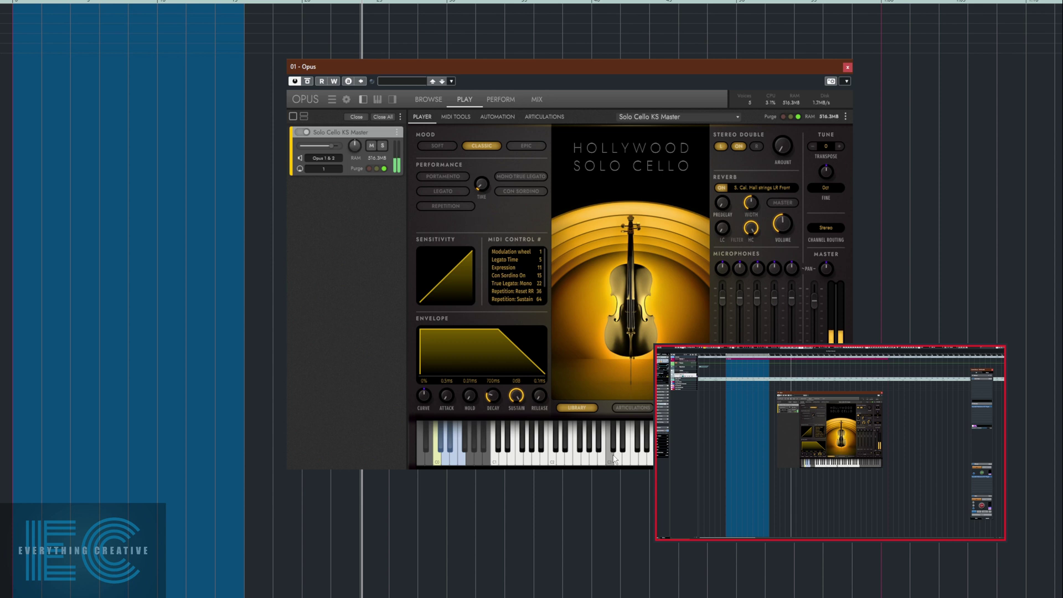
drag(613, 458, 644, 451)
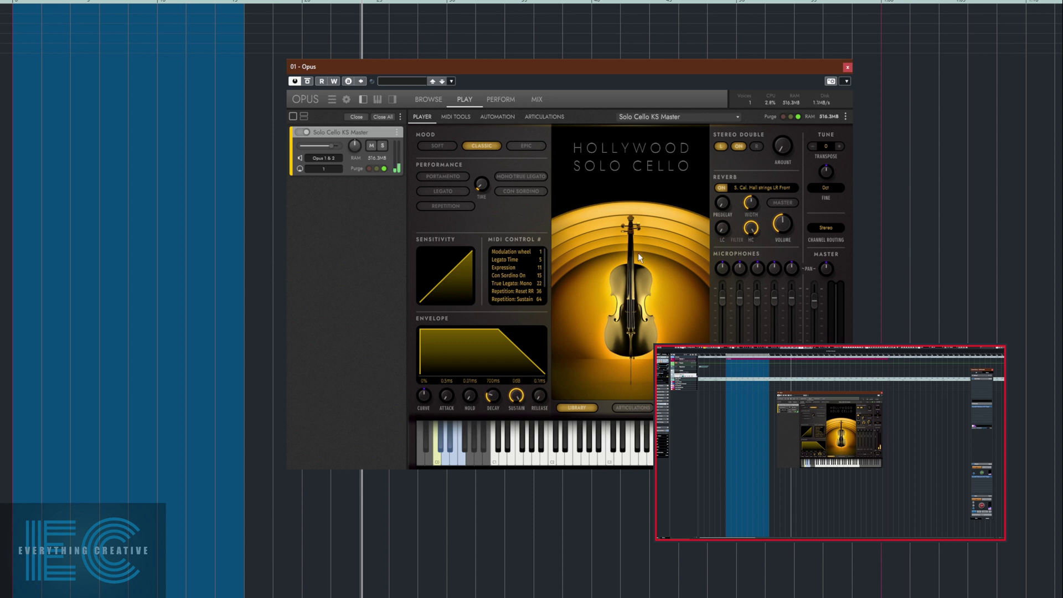
click(634, 408)
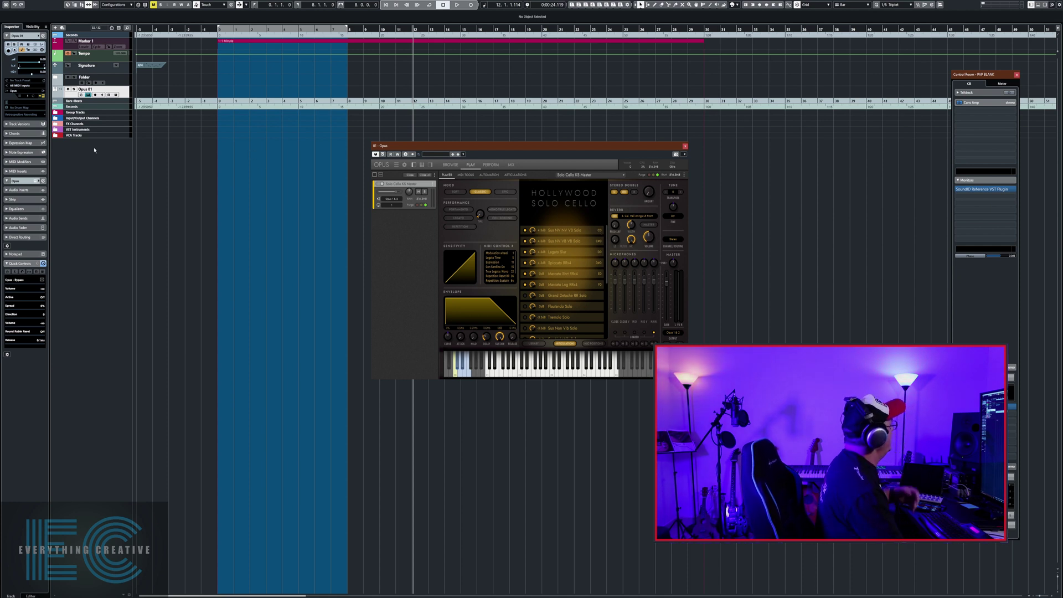
- Enable monitoring and record on Opus 01, then record a cello take starting at bar 1
click(103, 95)
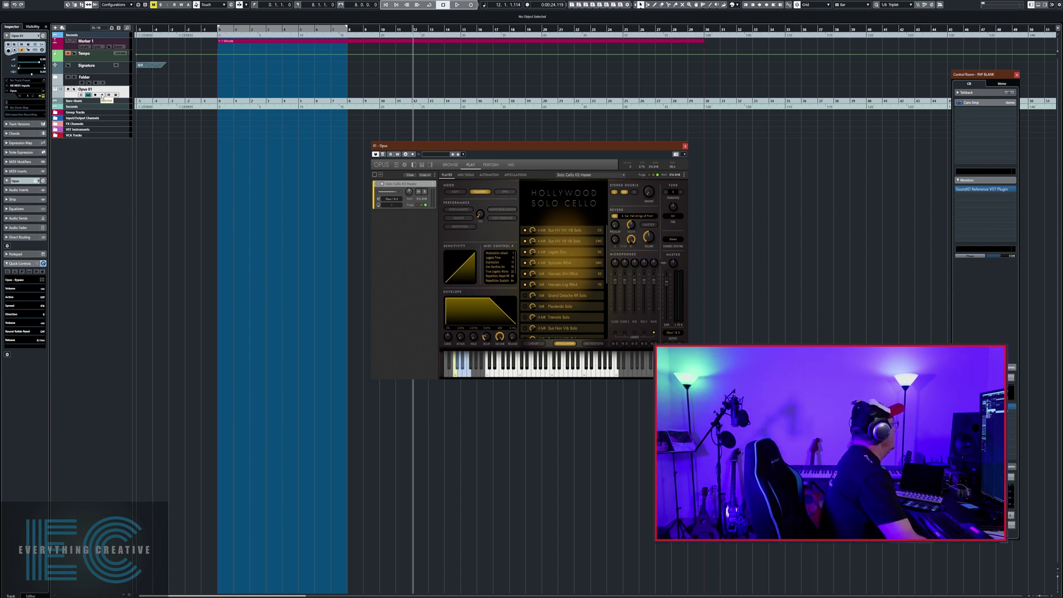
click(96, 95)
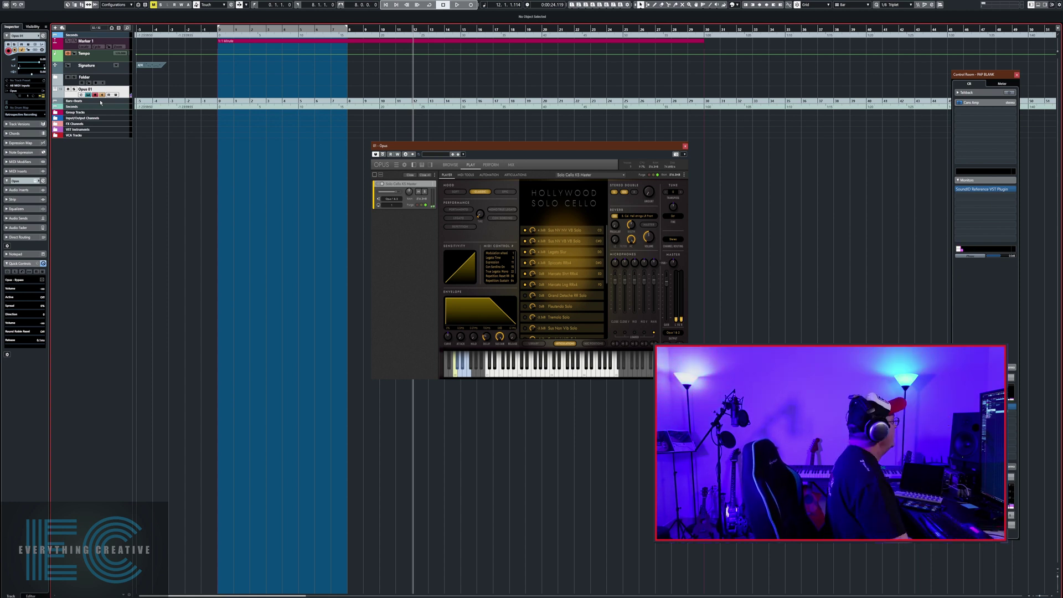
key(Home)
key(KP_Multiply)
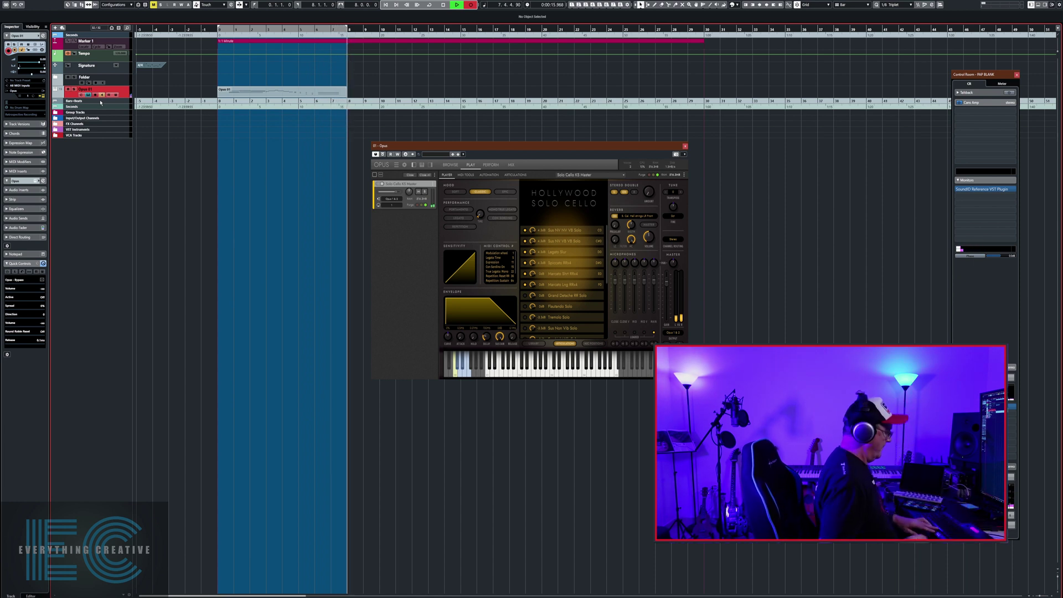
key(space)
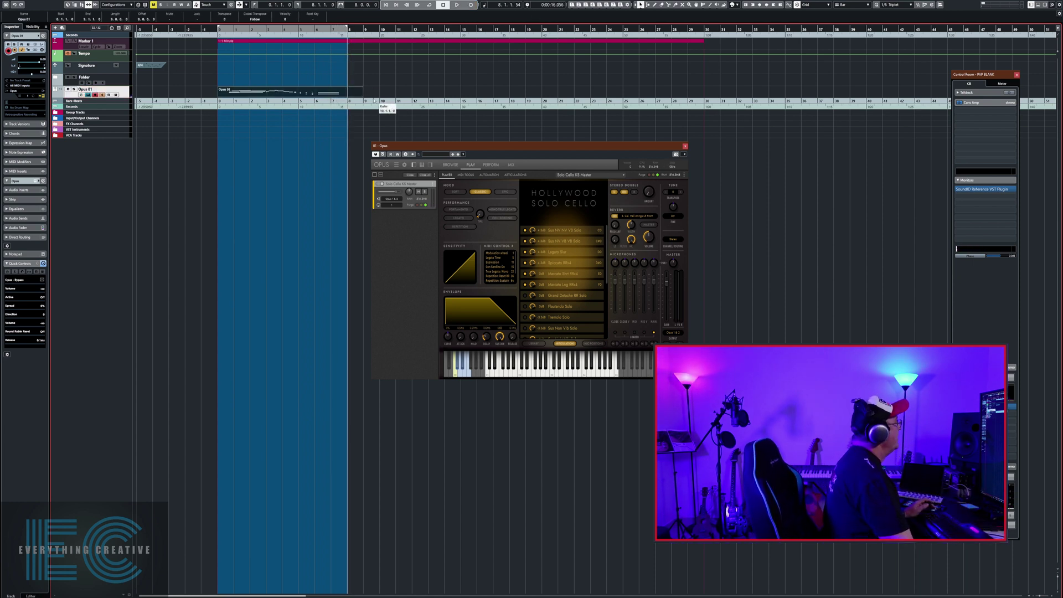
click(296, 149)
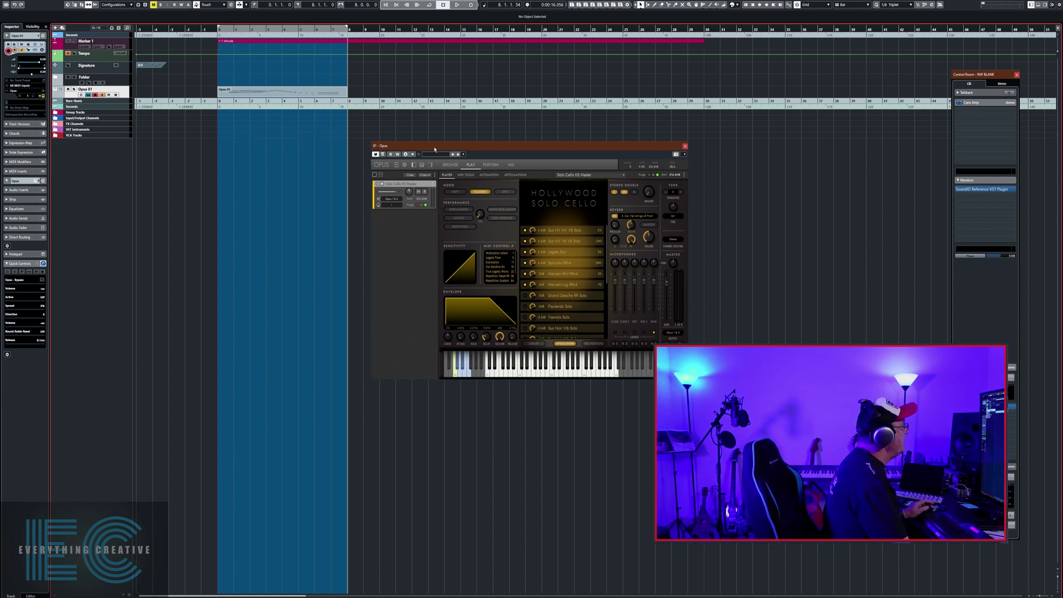
- Open the recorded Opus 01 part in the Key Editor, moving the Opus window out of the way
double_click(293, 92)
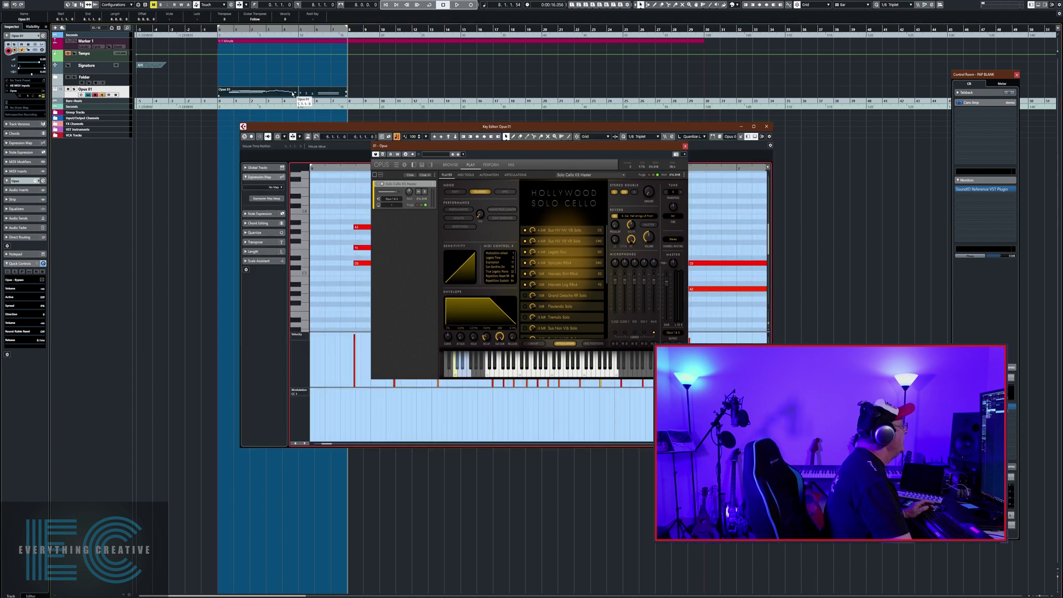
click(507, 131)
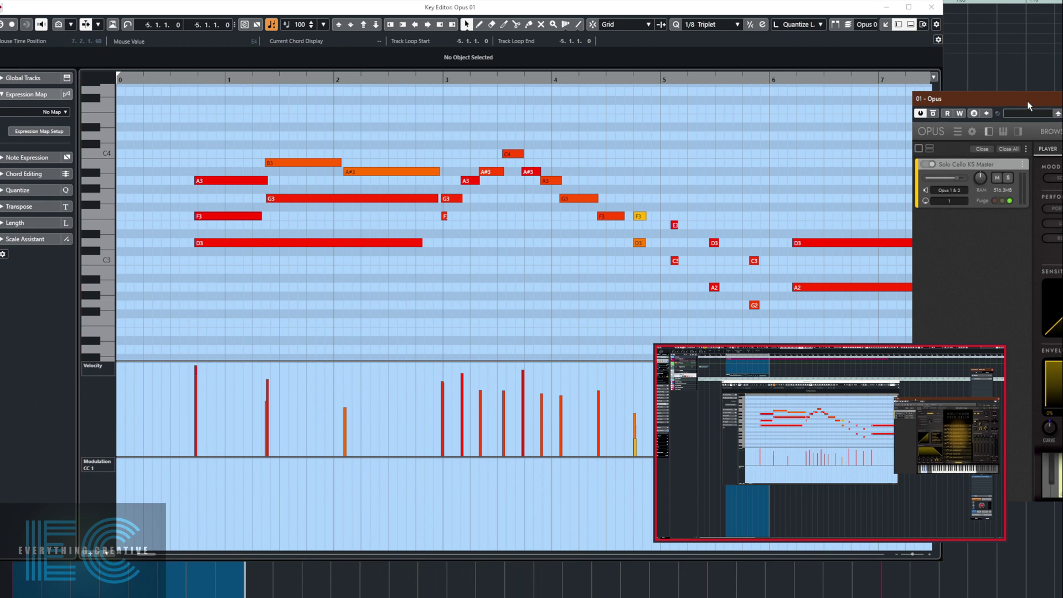
drag(1028, 102, 1062, 78)
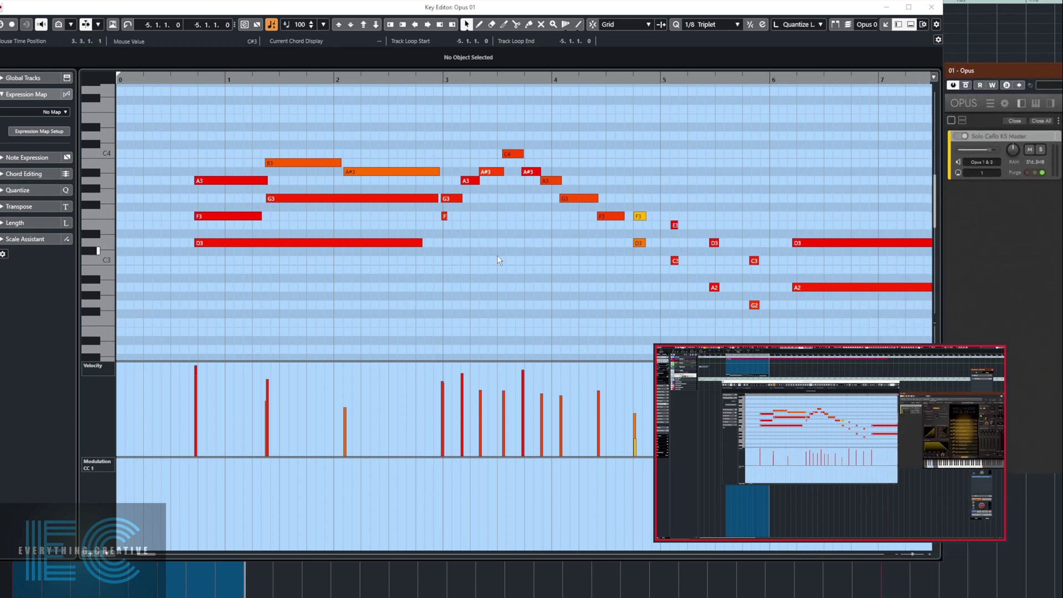
- Play back the cello take from near the start of the part
click(188, 79)
key(space)
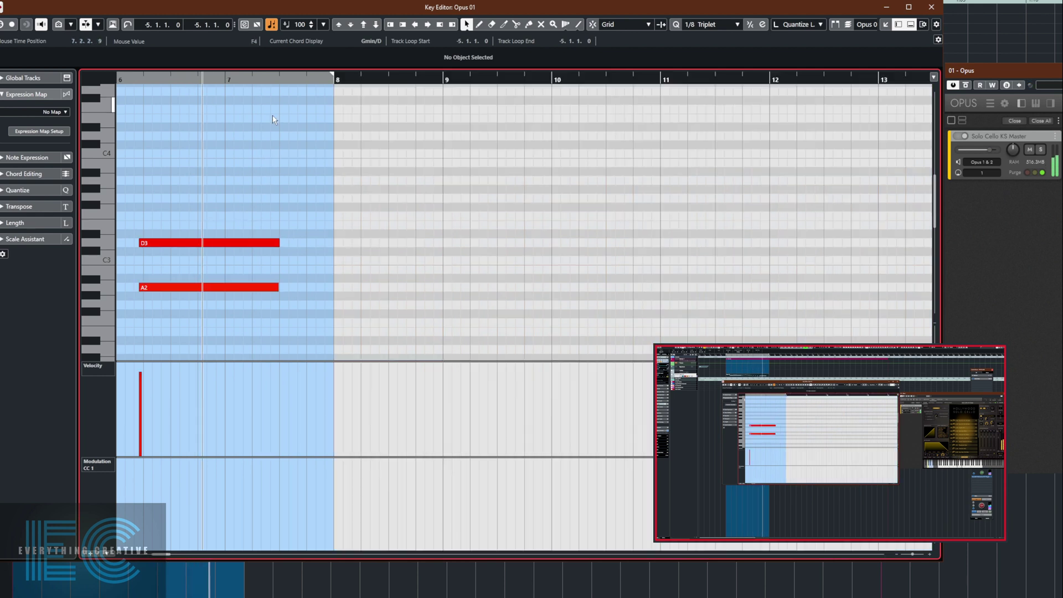
key(space)
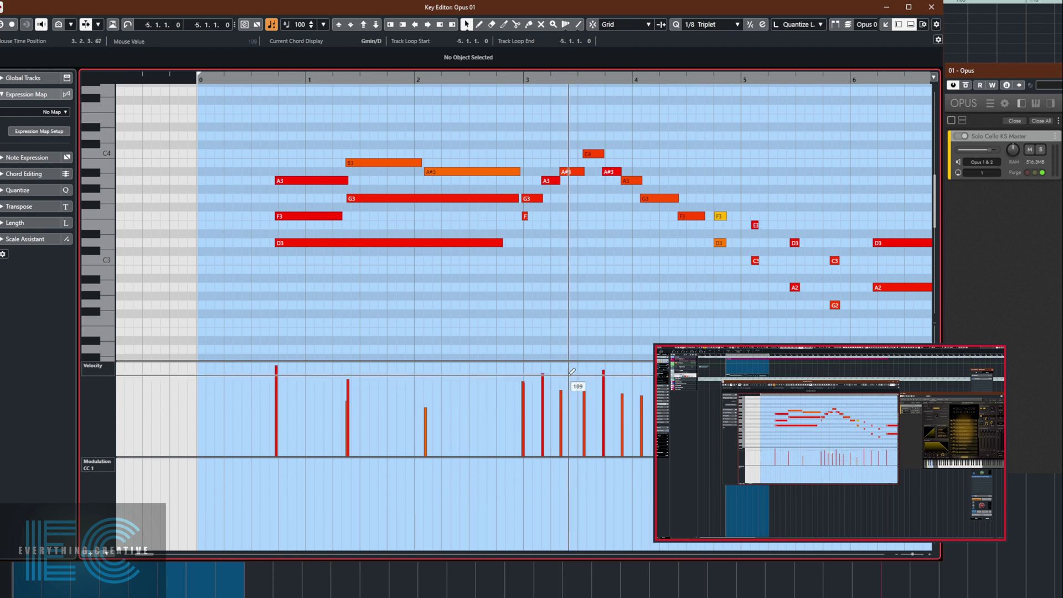
scroll(576, 382, left, 10)
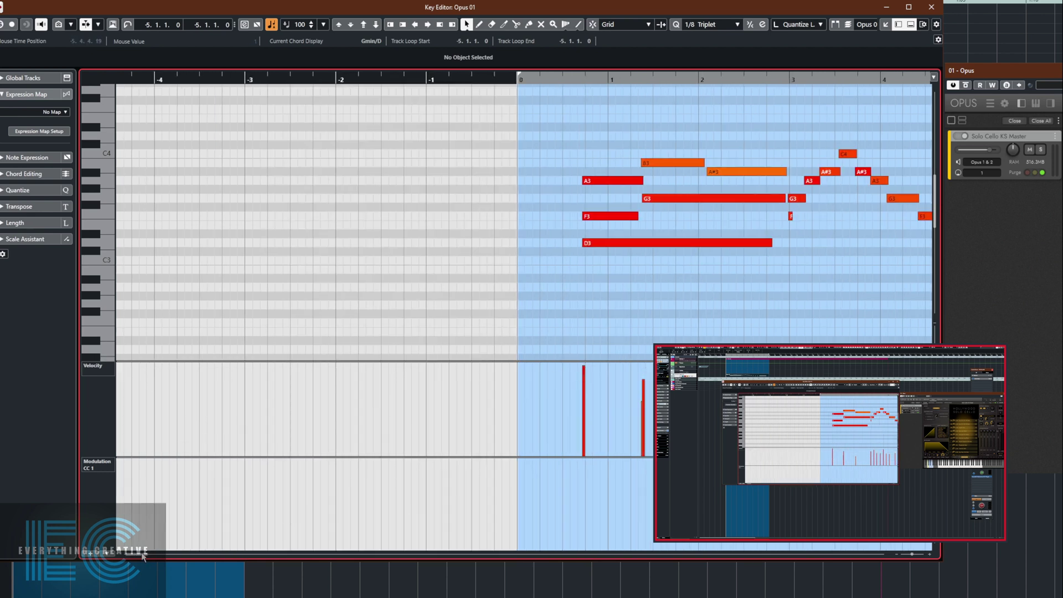
scroll(141, 553, right, 8)
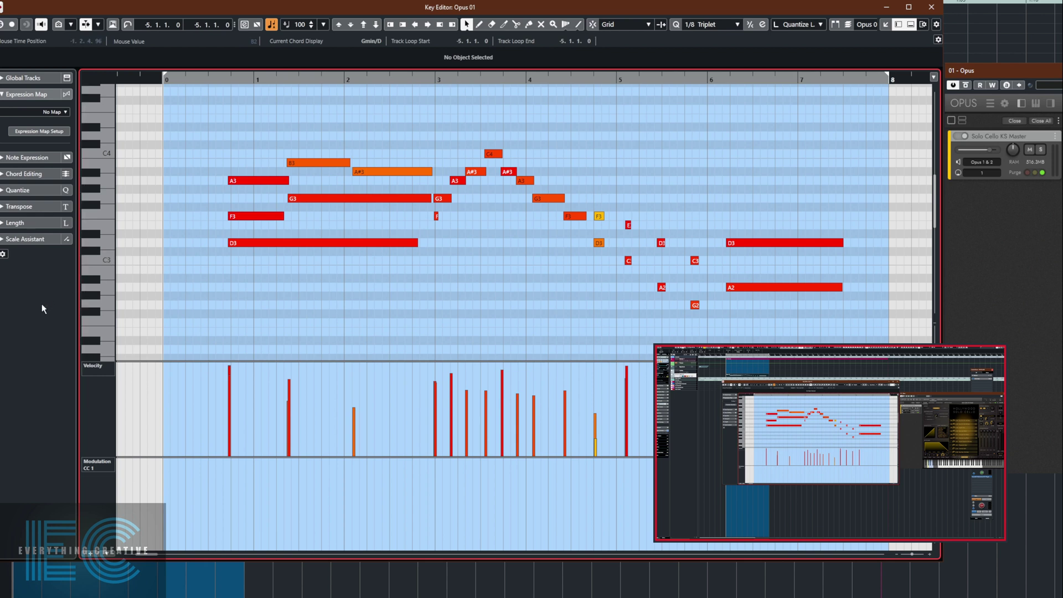
- From the Inspector's Expression Map list, import the Opus key switches as a new map
click(898, 25)
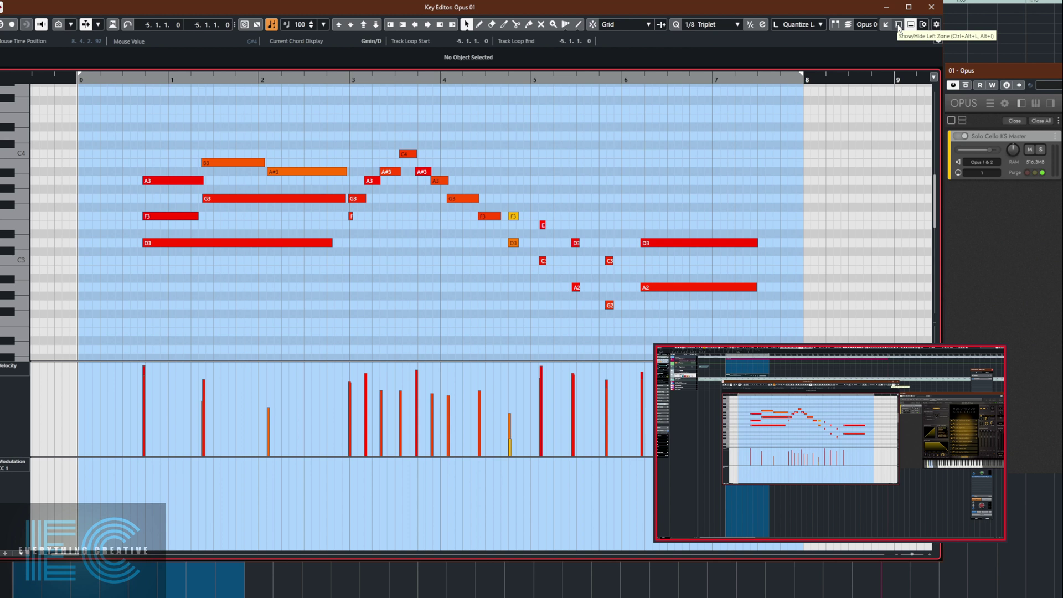
click(898, 25)
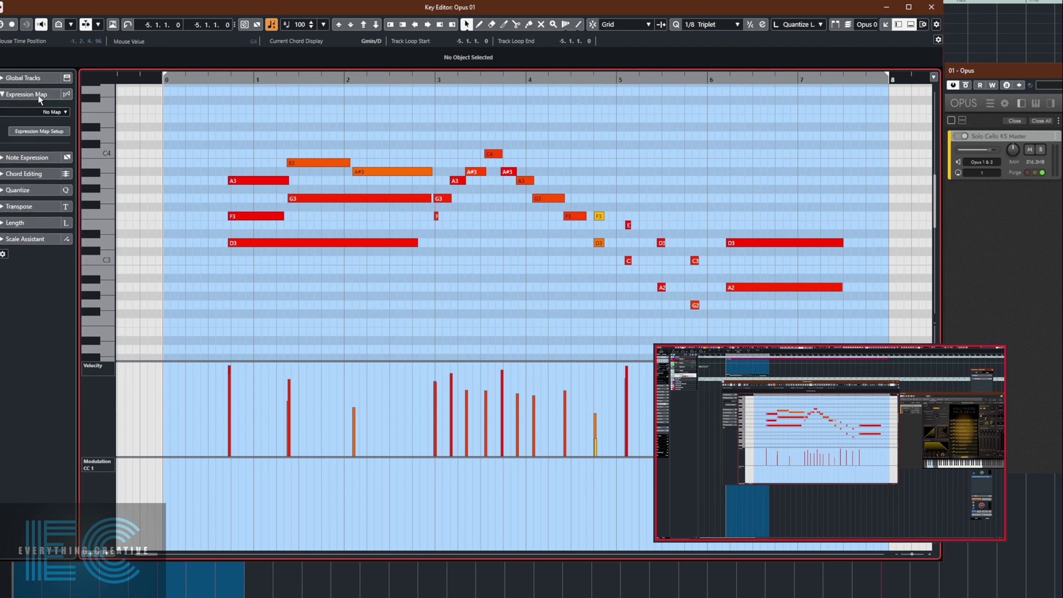
click(47, 113)
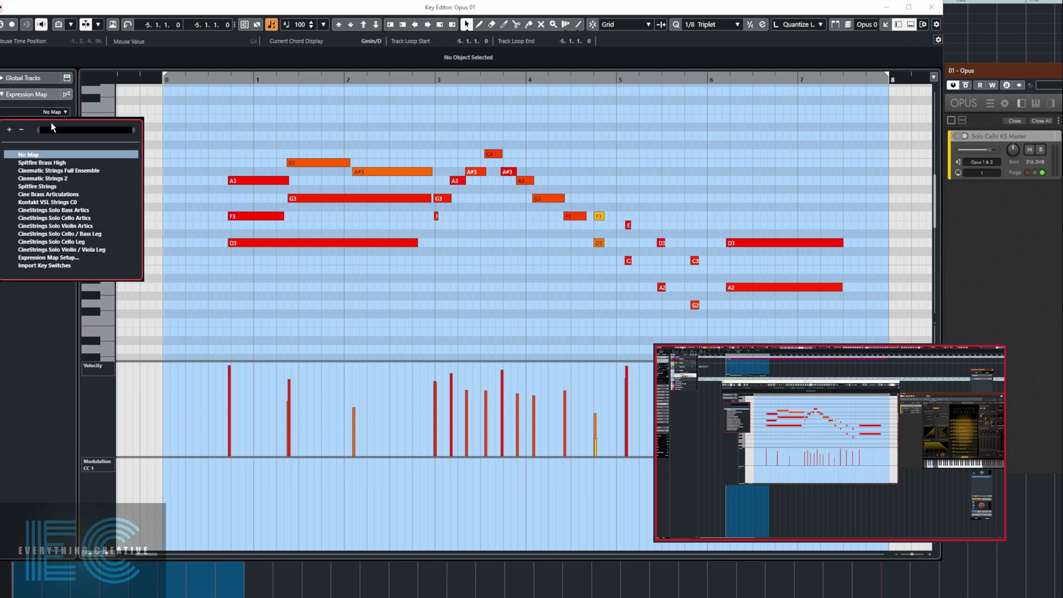
click(53, 266)
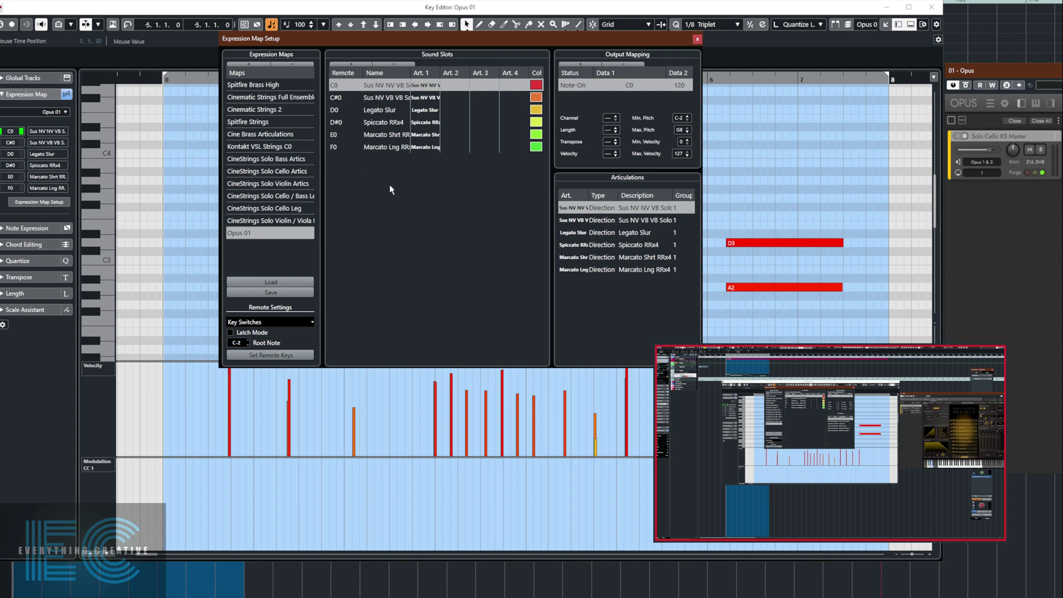
- Change the map name from Opus 01 to 'Opus Solo Cello' and save the expression map
double_click(252, 234)
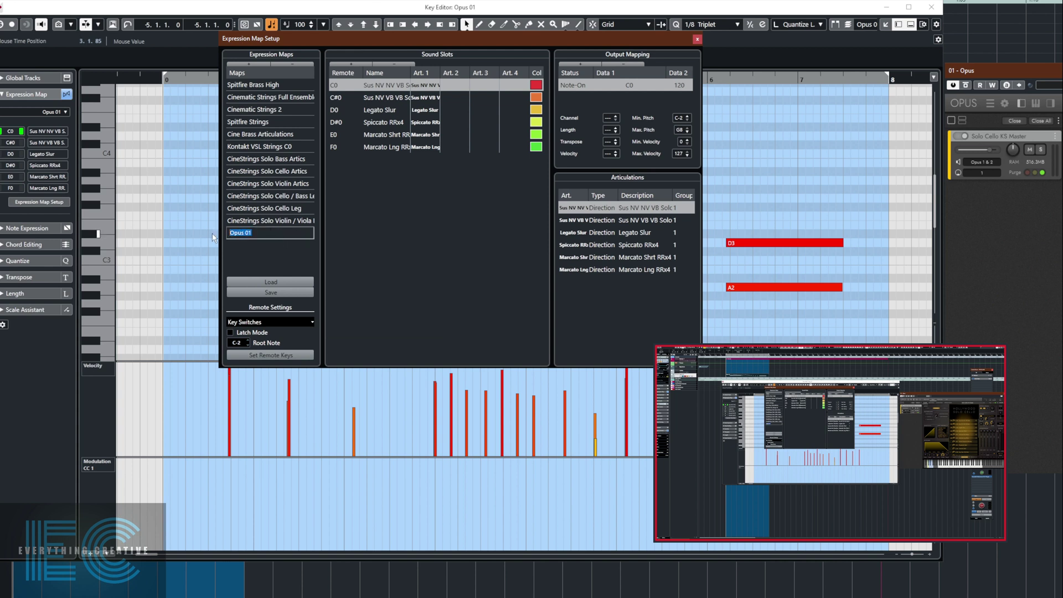
text(Opus )
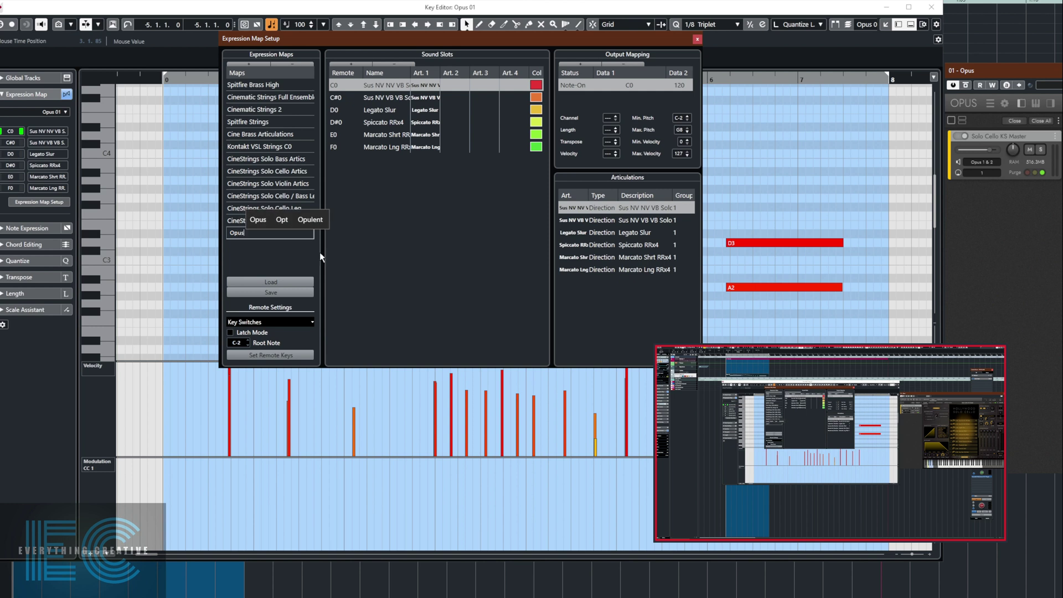
text(Solo )
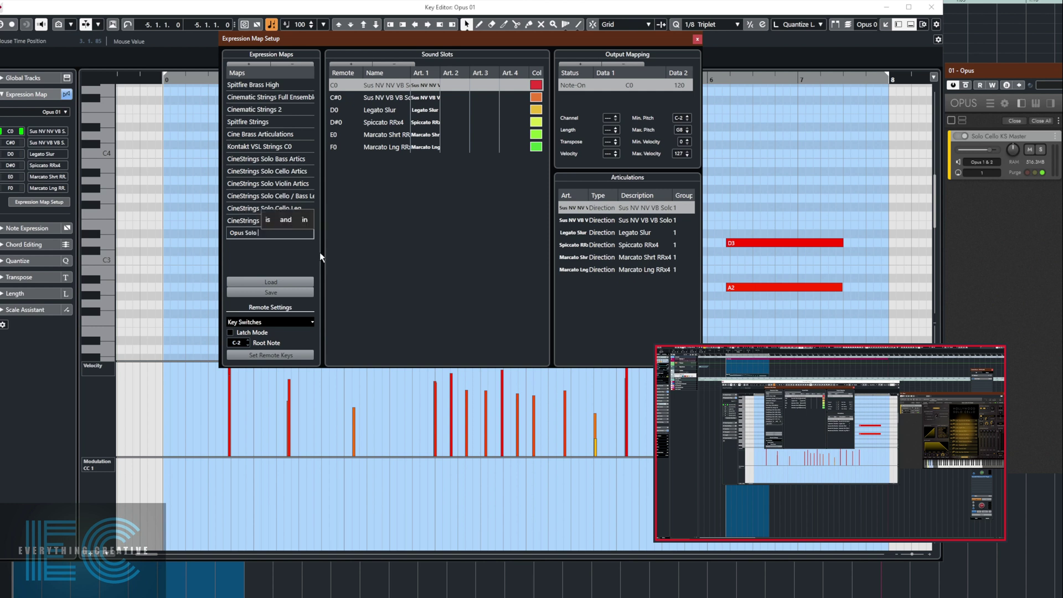
text(Cello)
key(Return)
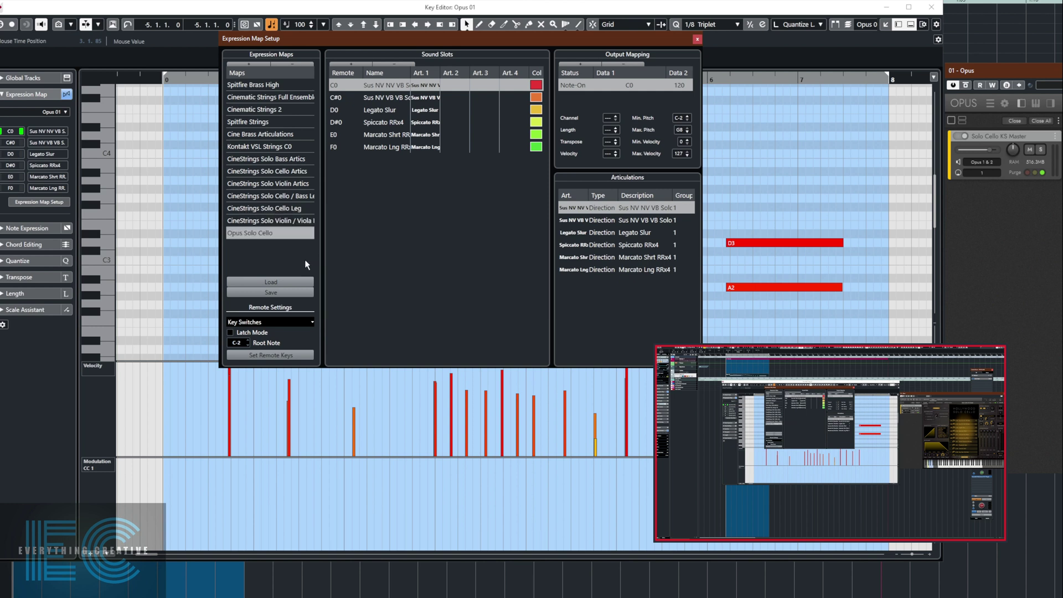
click(280, 292)
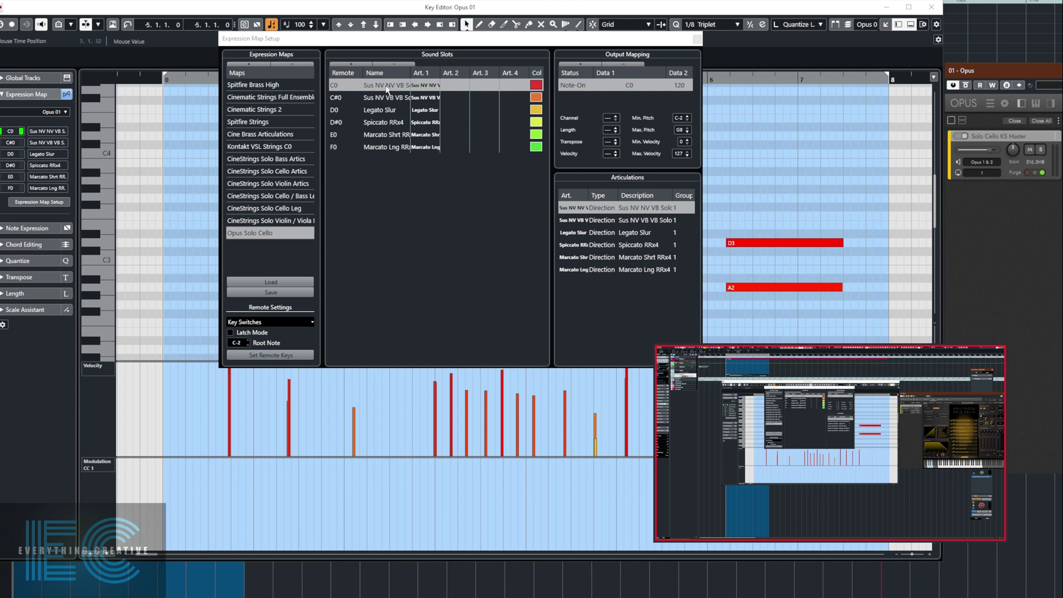
- Close Expression Map Setup and add an Articulations/Dynamics controller lane to the Key Editor
click(697, 39)
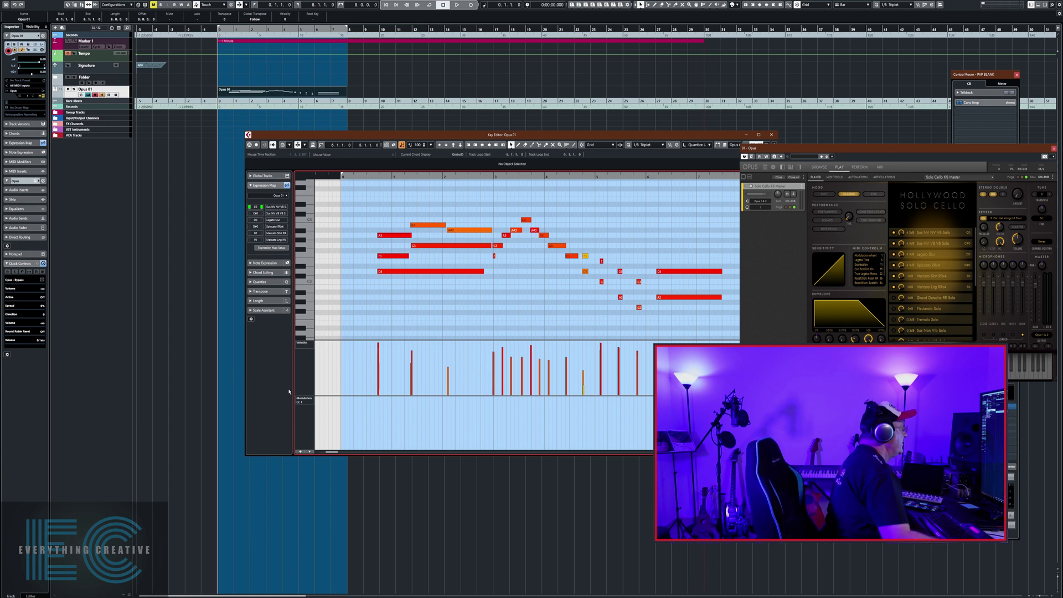
click(300, 452)
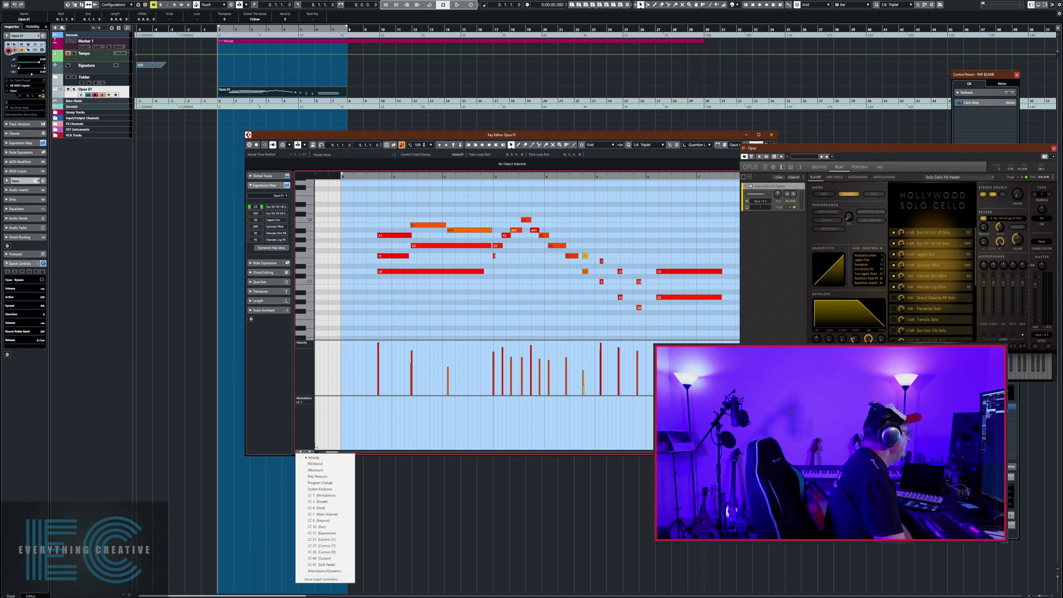
click(334, 572)
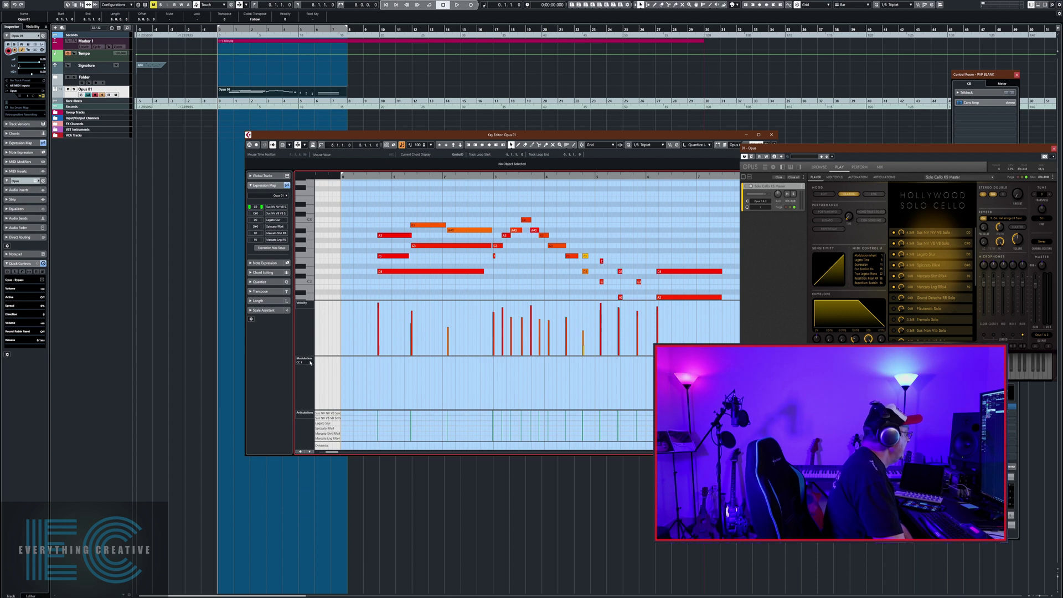
drag(486, 136, 488, 127)
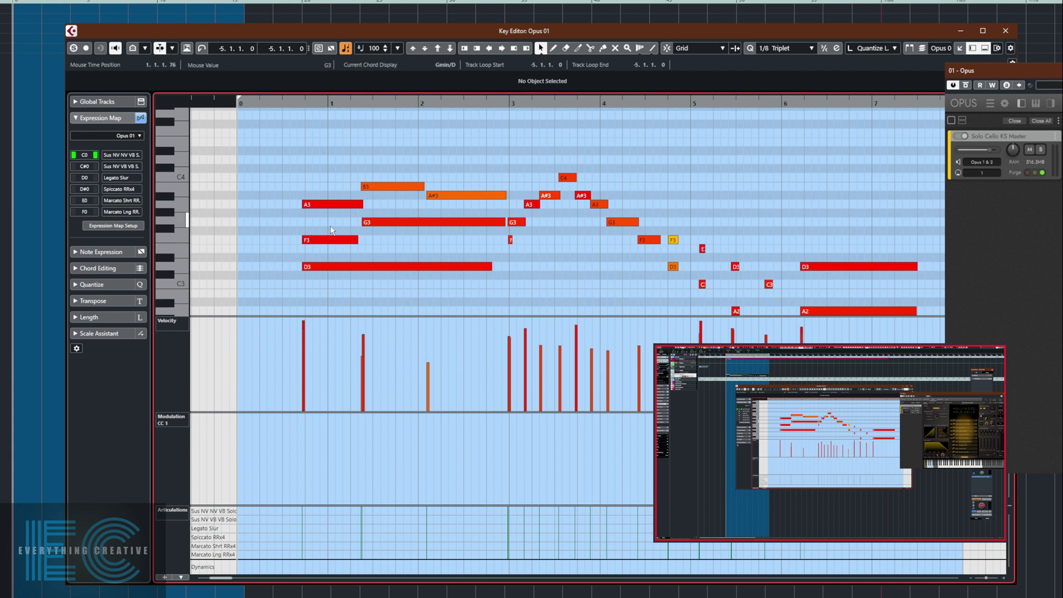
- With the Pencil, draw a Sus NV NV VB Solo event at bar 1 and play the phrase
right_click(313, 512)
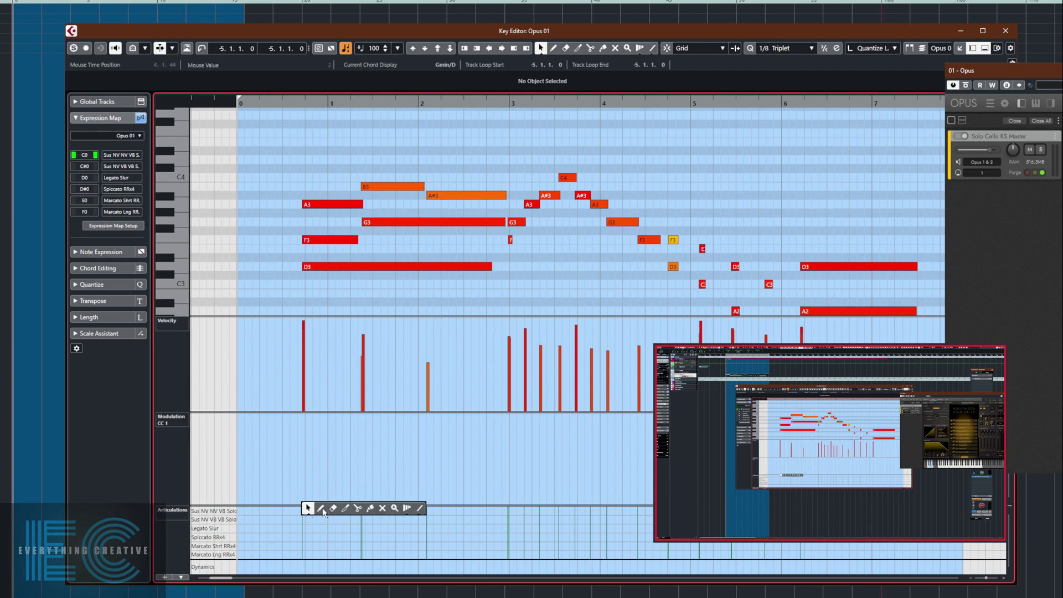
click(321, 509)
click(297, 511)
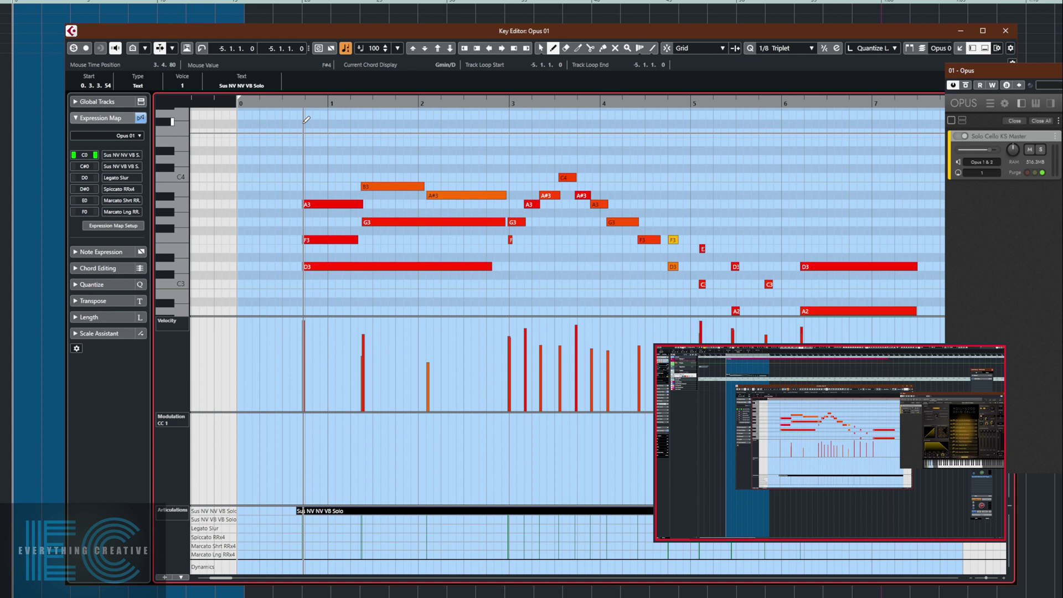
key(space)
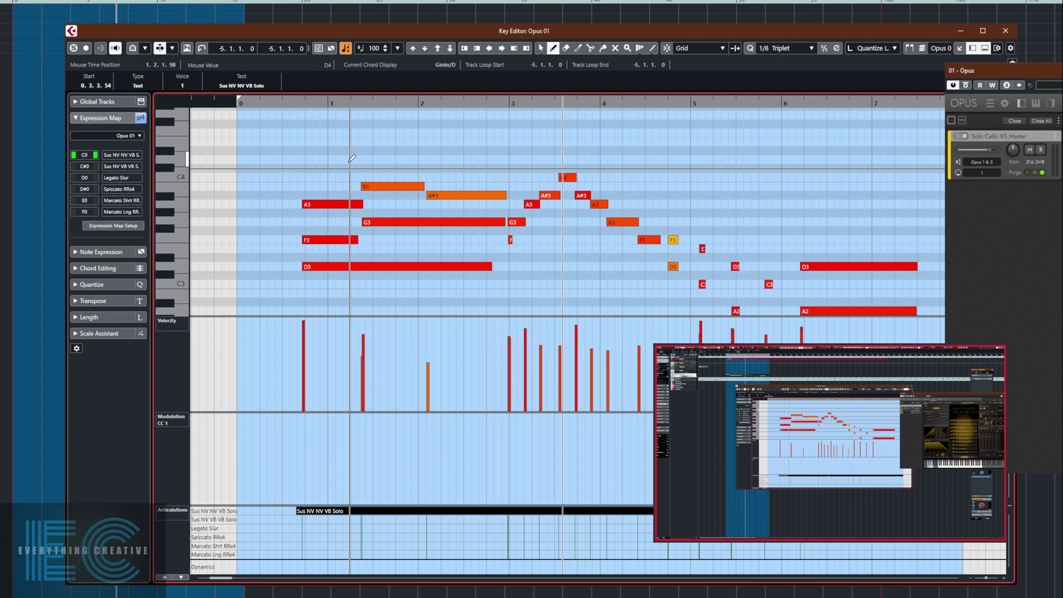
- Draw a Legato Slur articulation event following the sustain event, near bar 3
key(1)
click(516, 222)
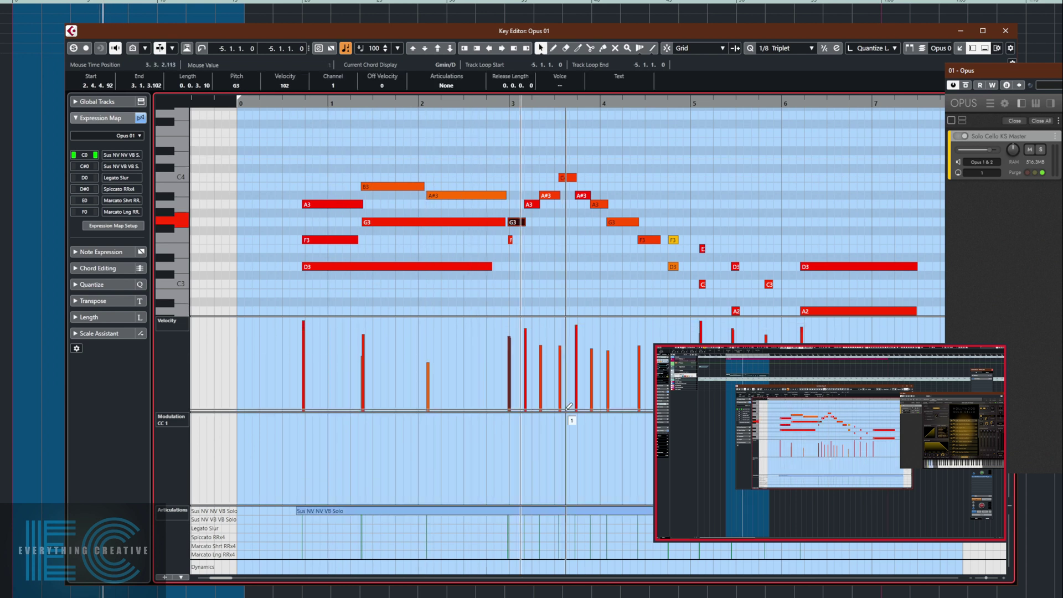
right_click(598, 278)
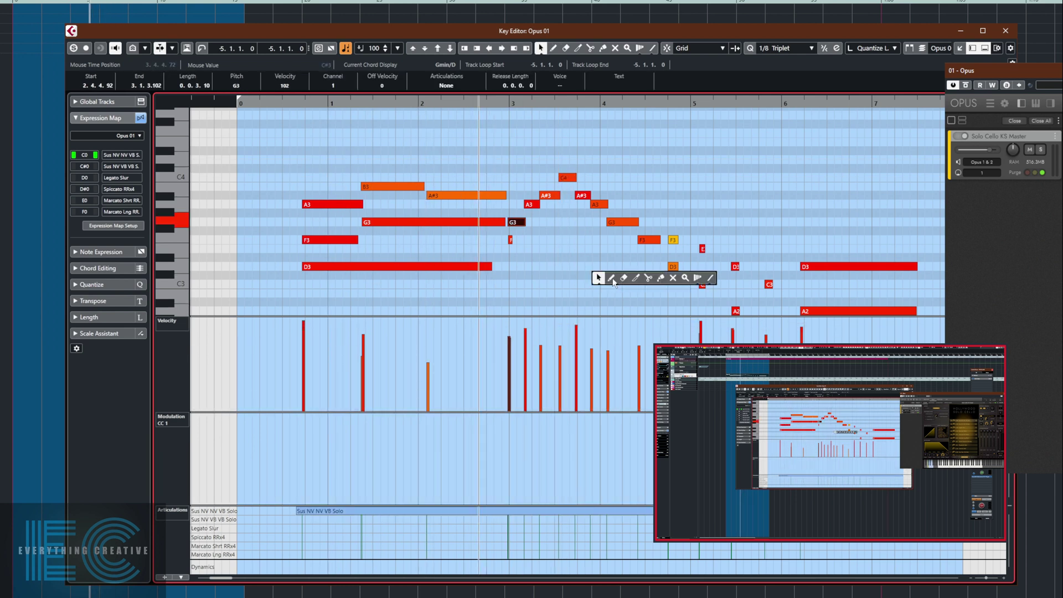
click(611, 278)
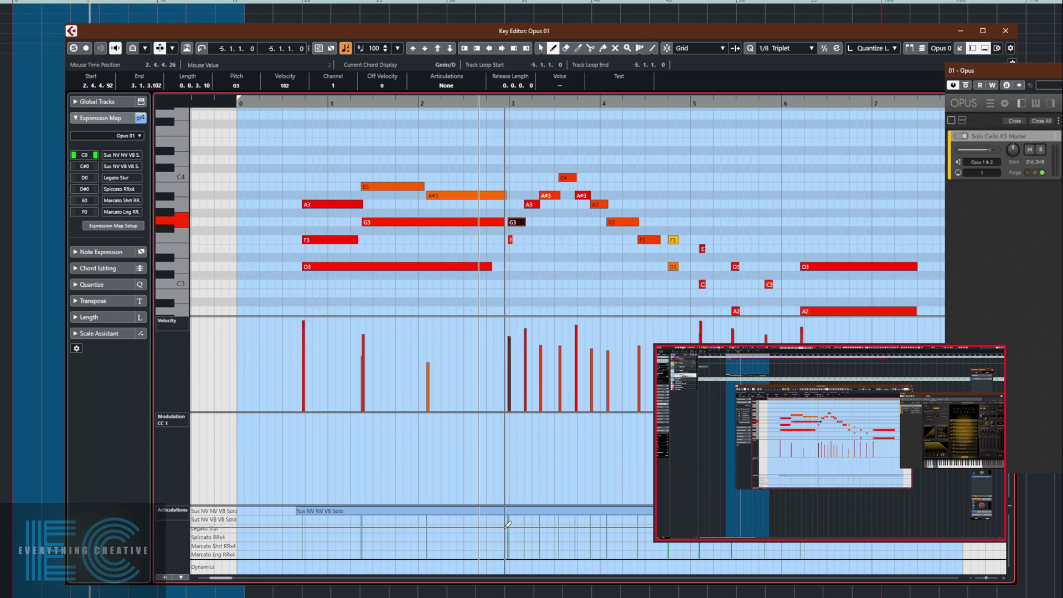
drag(507, 527, 653, 527)
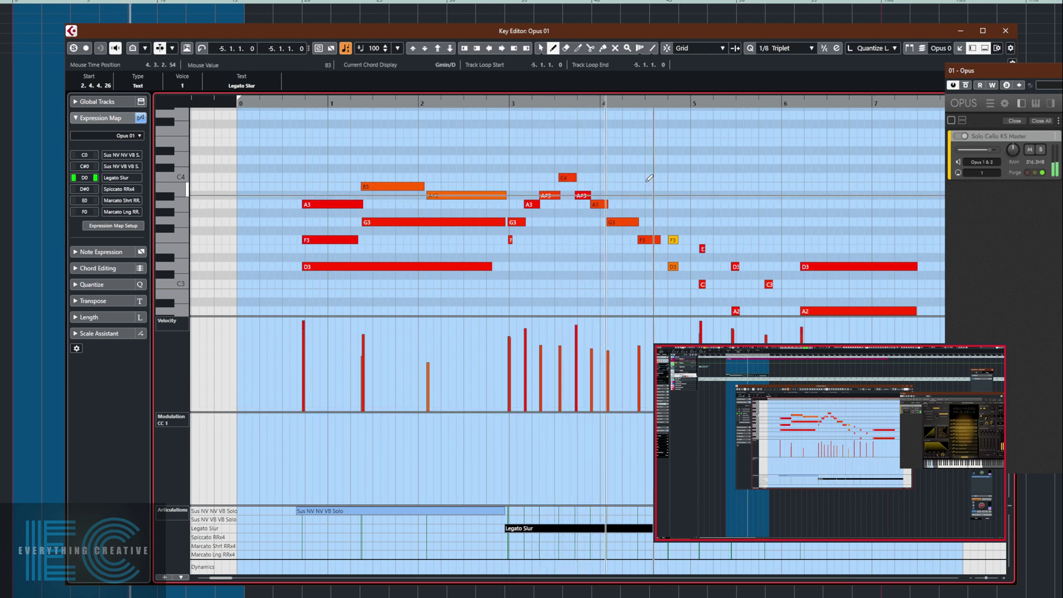
- Move the Legato Slur event and the F3 note slightly earlier, then replay the phrase
right_click(562, 259)
click(563, 263)
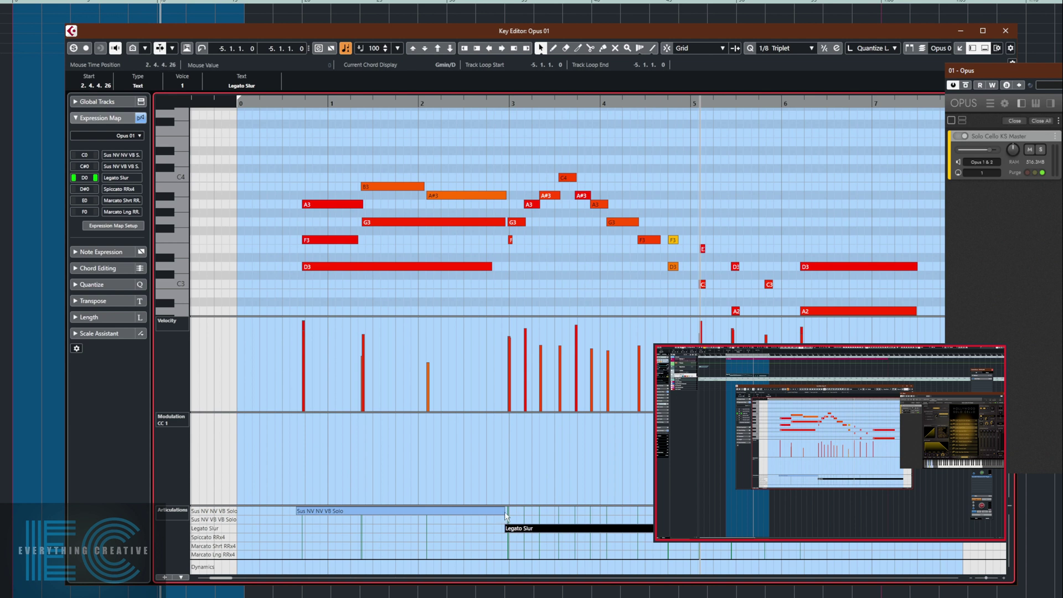
drag(510, 530, 505, 531)
key(KP_Subtract)
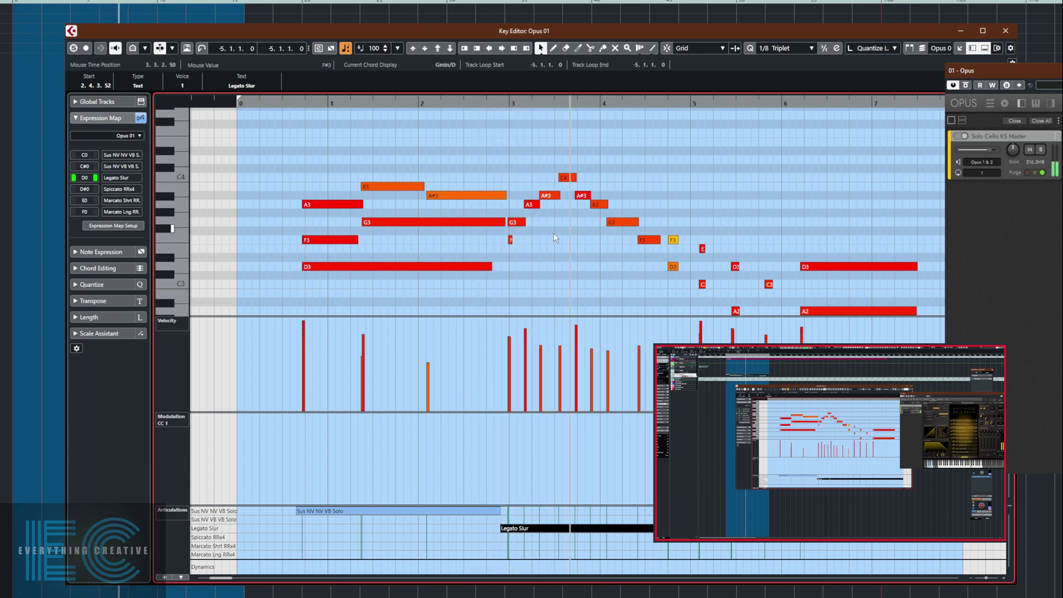
drag(511, 242, 505, 242)
key(KP_Enter)
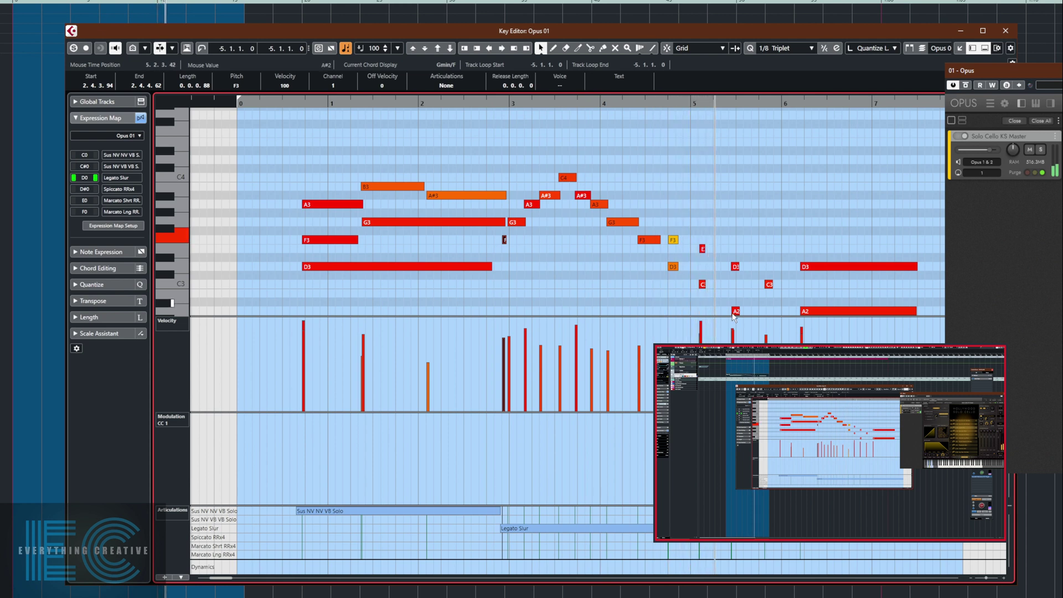
key(space)
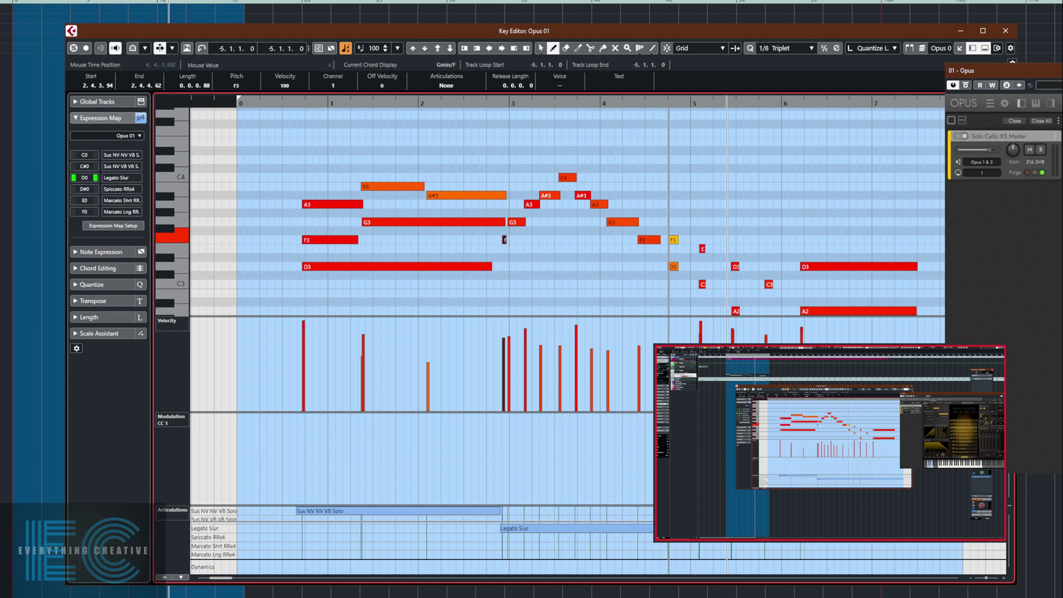
- Draw a Spiccato RRx4 event near bar 4 and a Sus NV NV VB Solo event near bar 6, auditioning each
key(8)
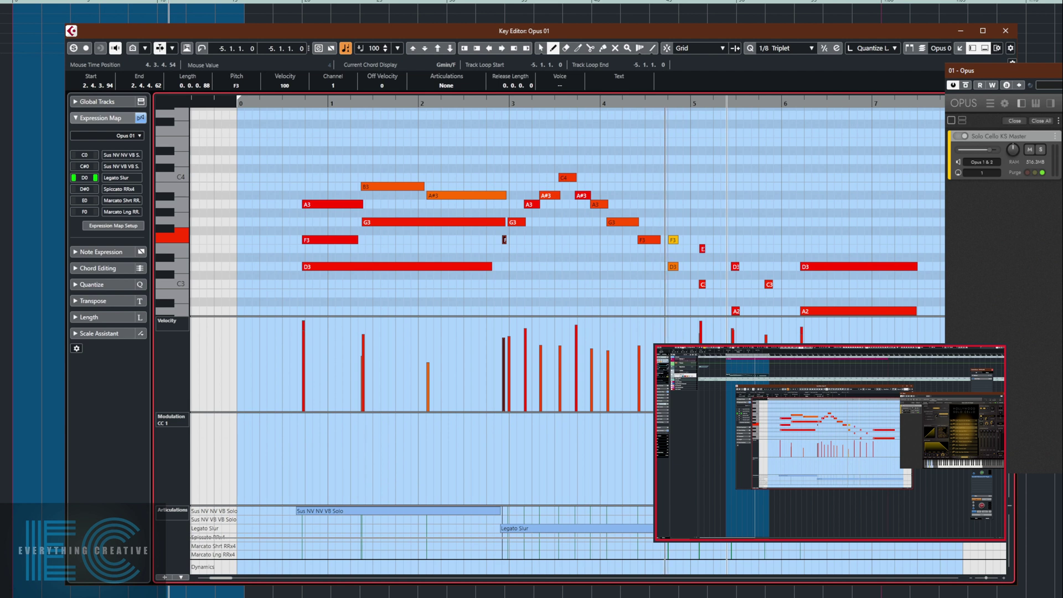
click(665, 537)
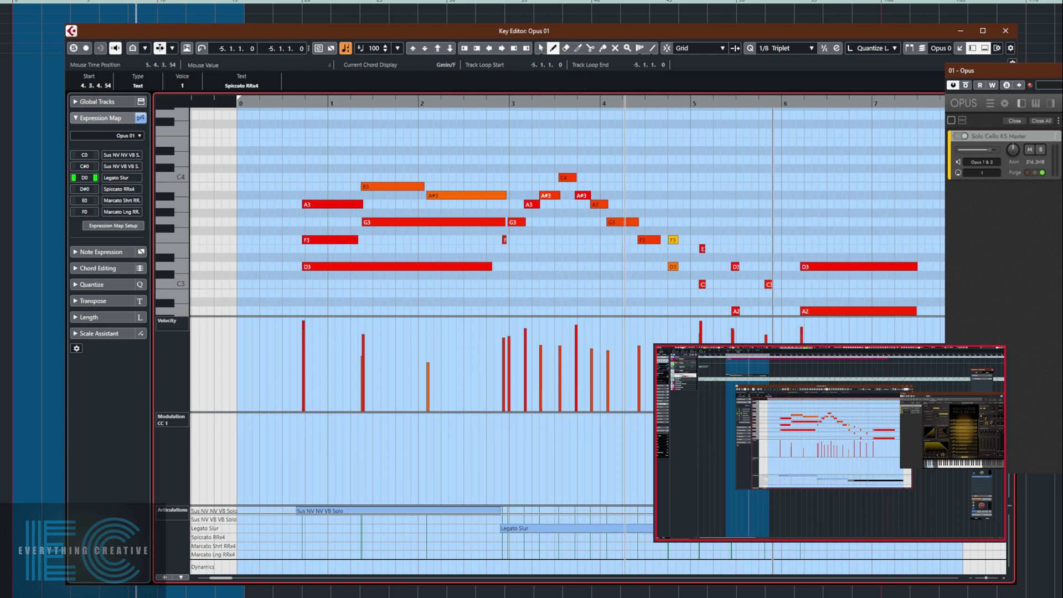
key(space)
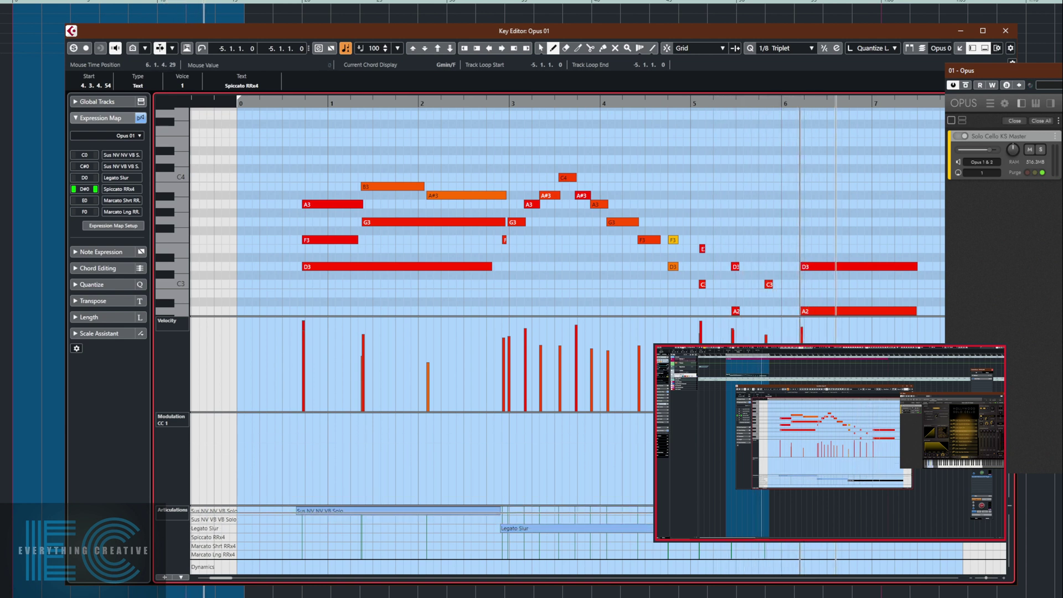
click(801, 511)
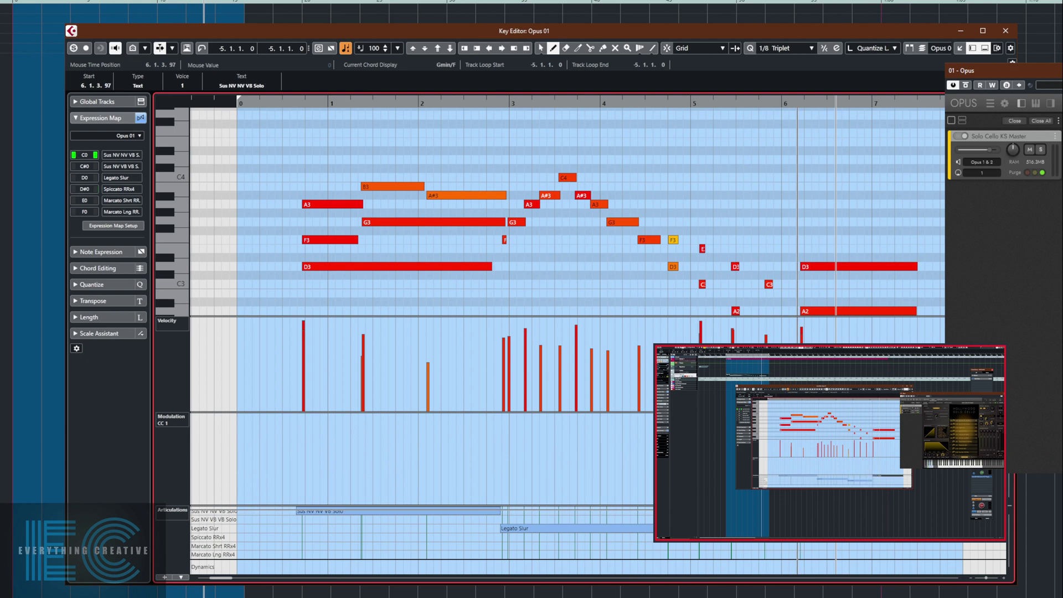
key(space)
key(space)
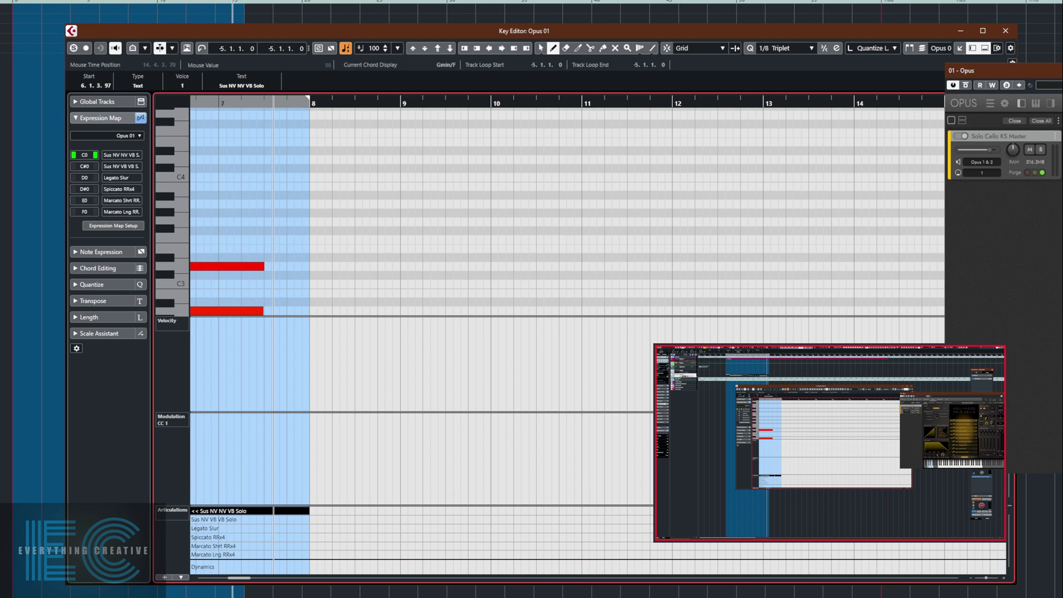
- Move the Opus Solo Cello KS Master window from the right edge to the centre, over the Key Editor
drag(1052, 71, 607, 119)
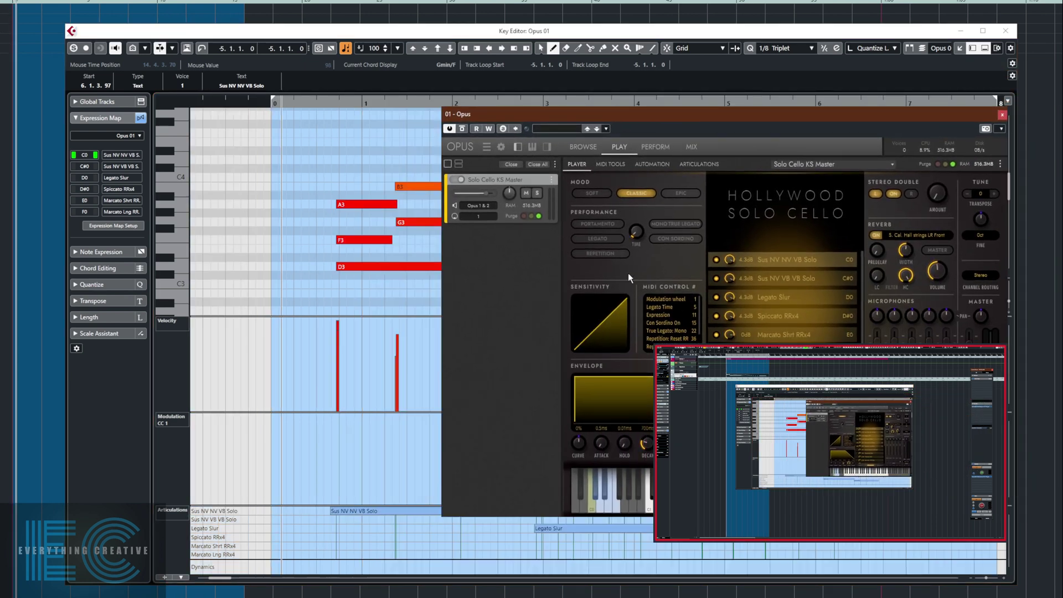